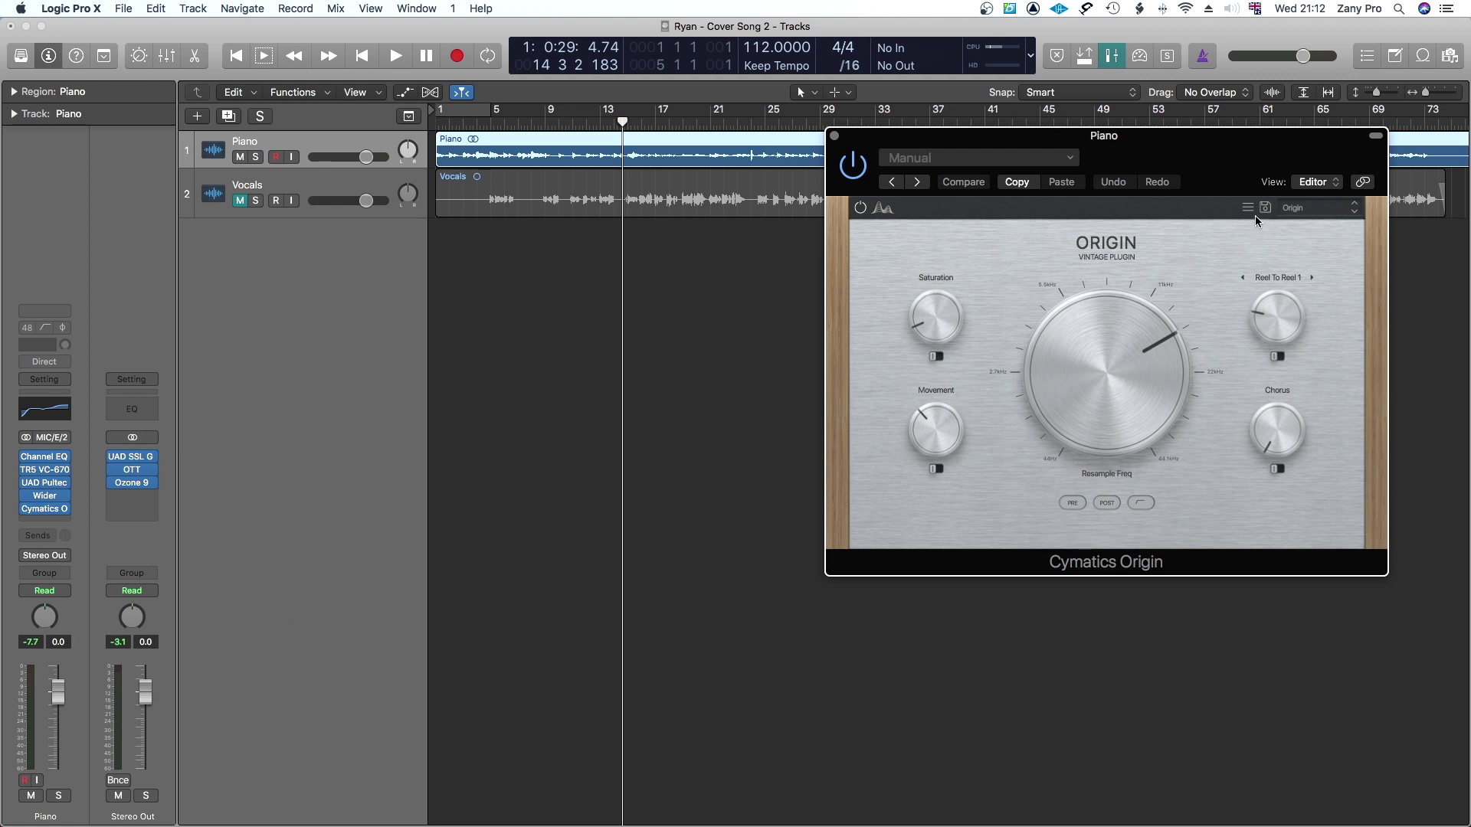
- Turn on the high-pass filter in the Piano's Cymatics Origin, leaving the noise type unchanged
left_click_drag(1217, 167, 1123, 151)
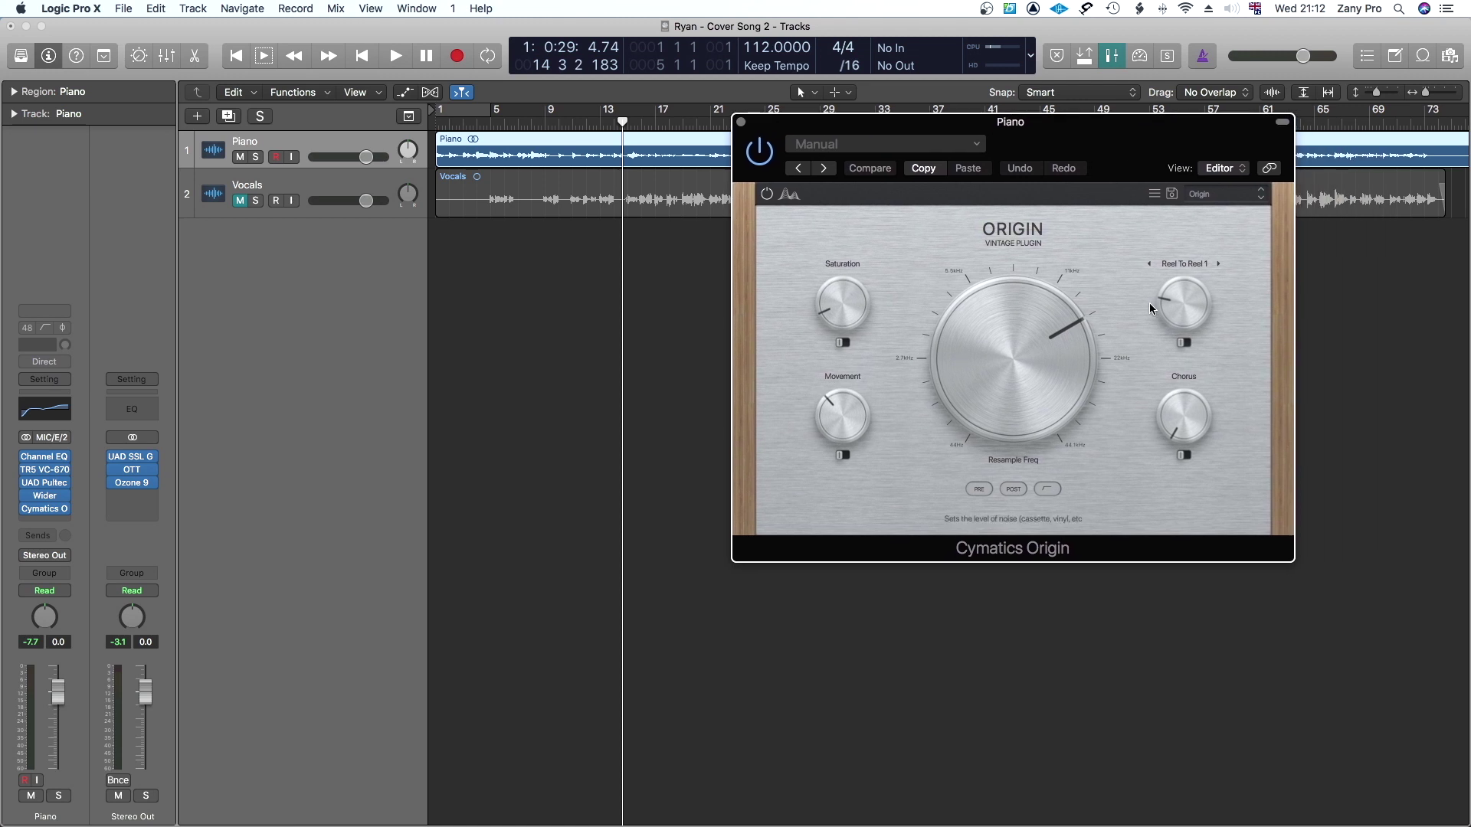
left_click(1186, 264)
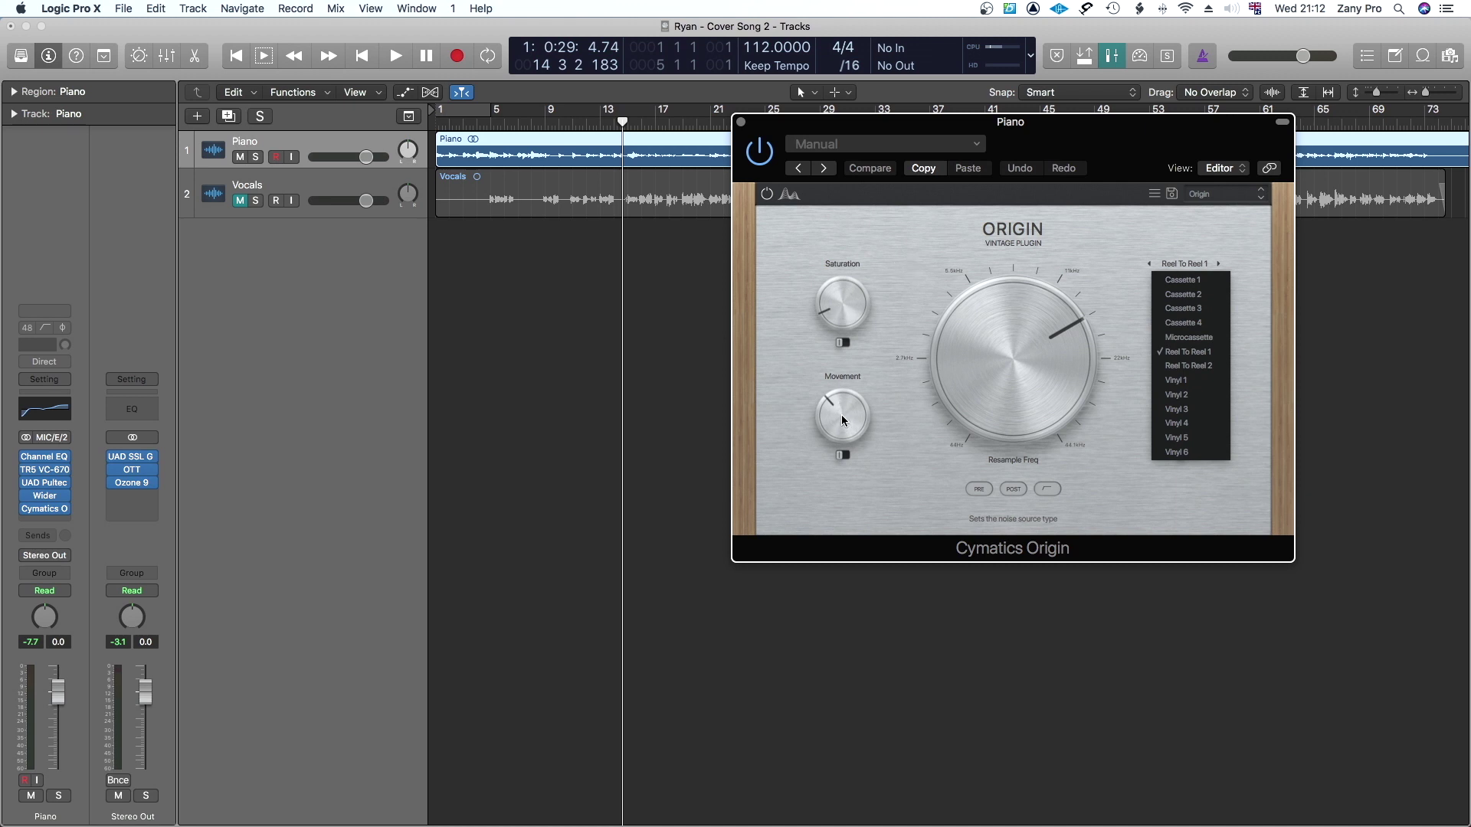
left_click(1246, 493)
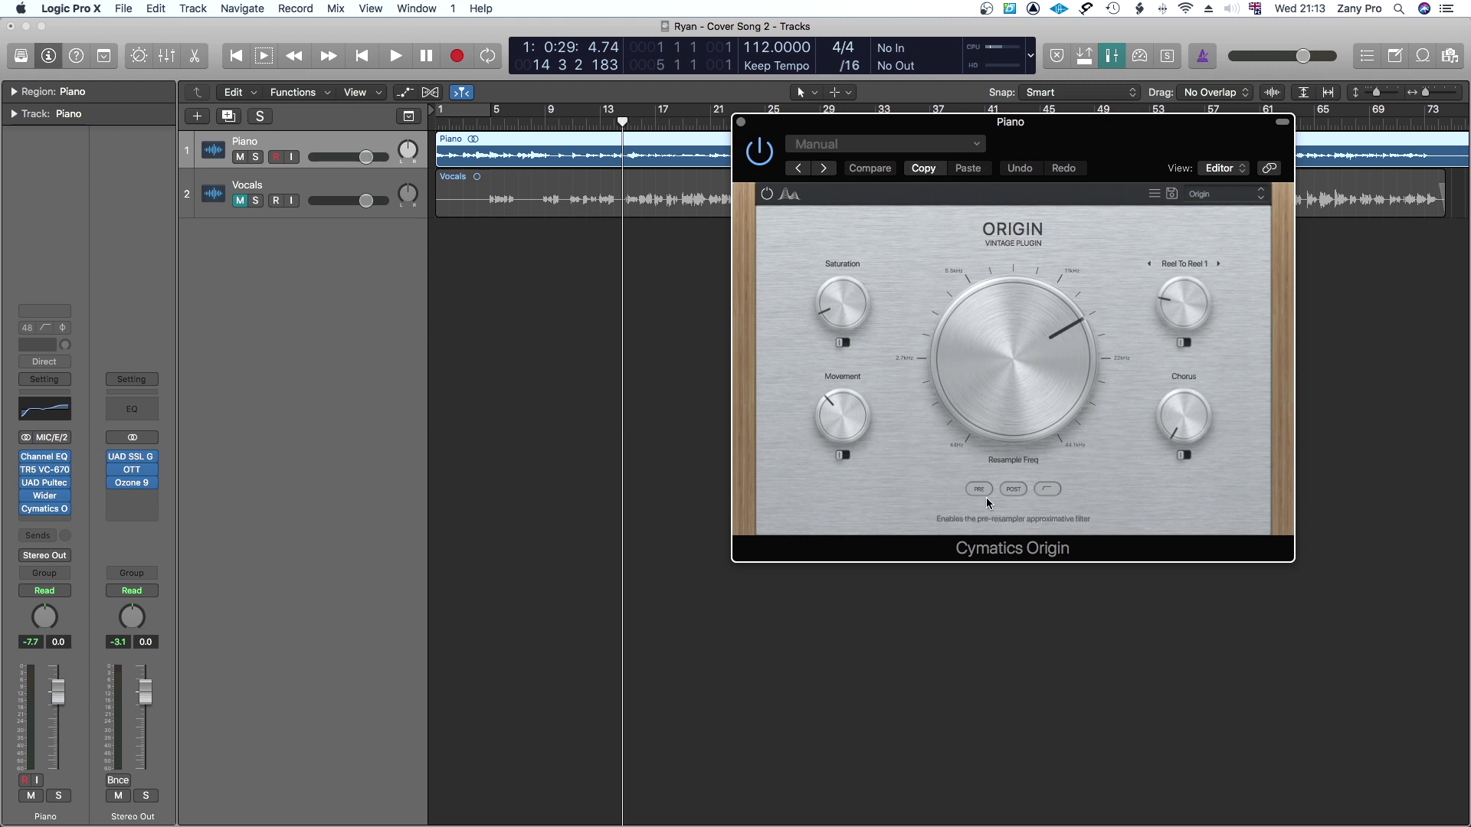
left_click(1048, 490)
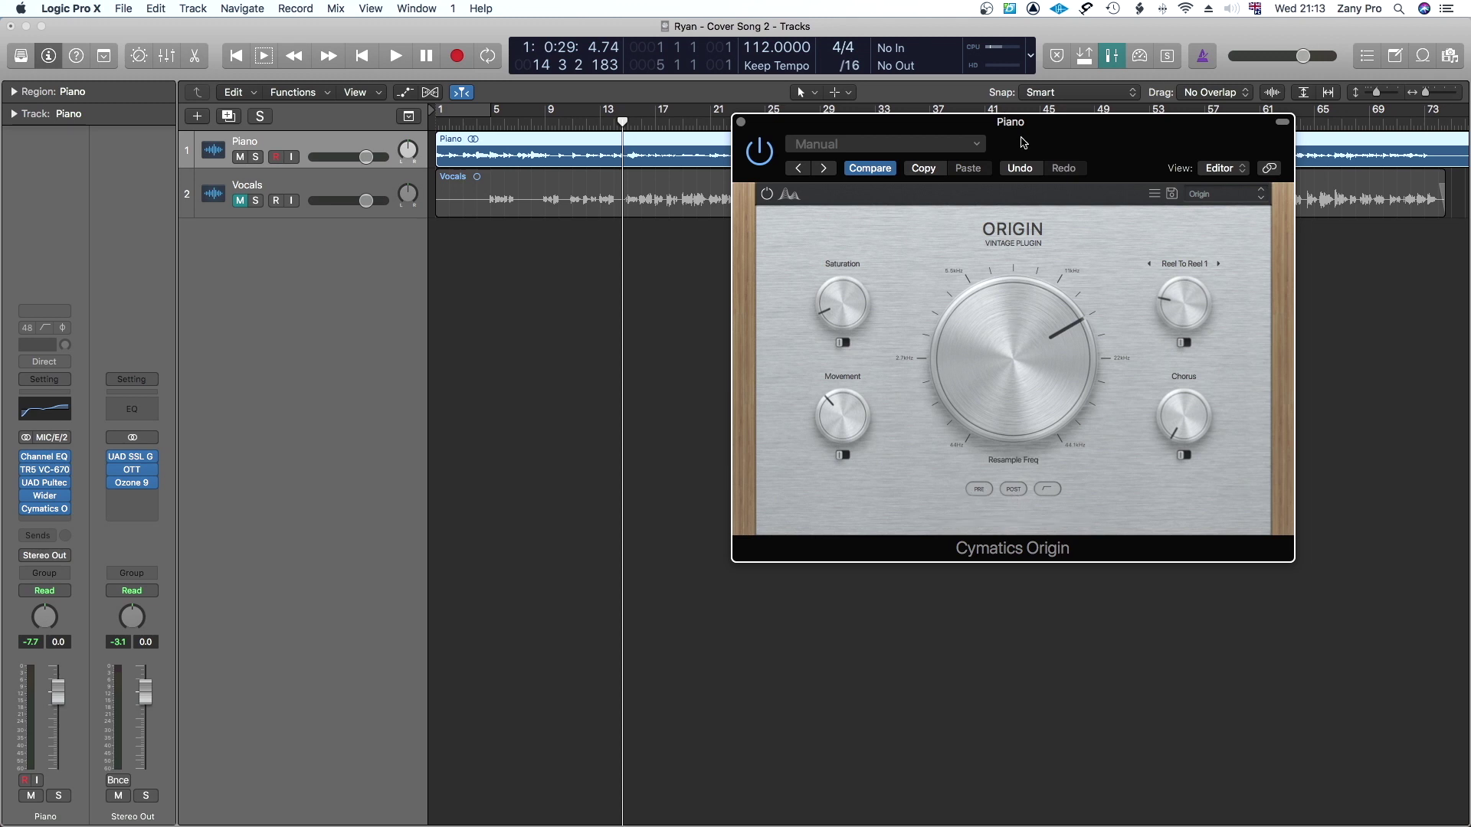
- Move the Origin window down and left and play the song from around bar 15
left_click_drag(1047, 127, 909, 221)
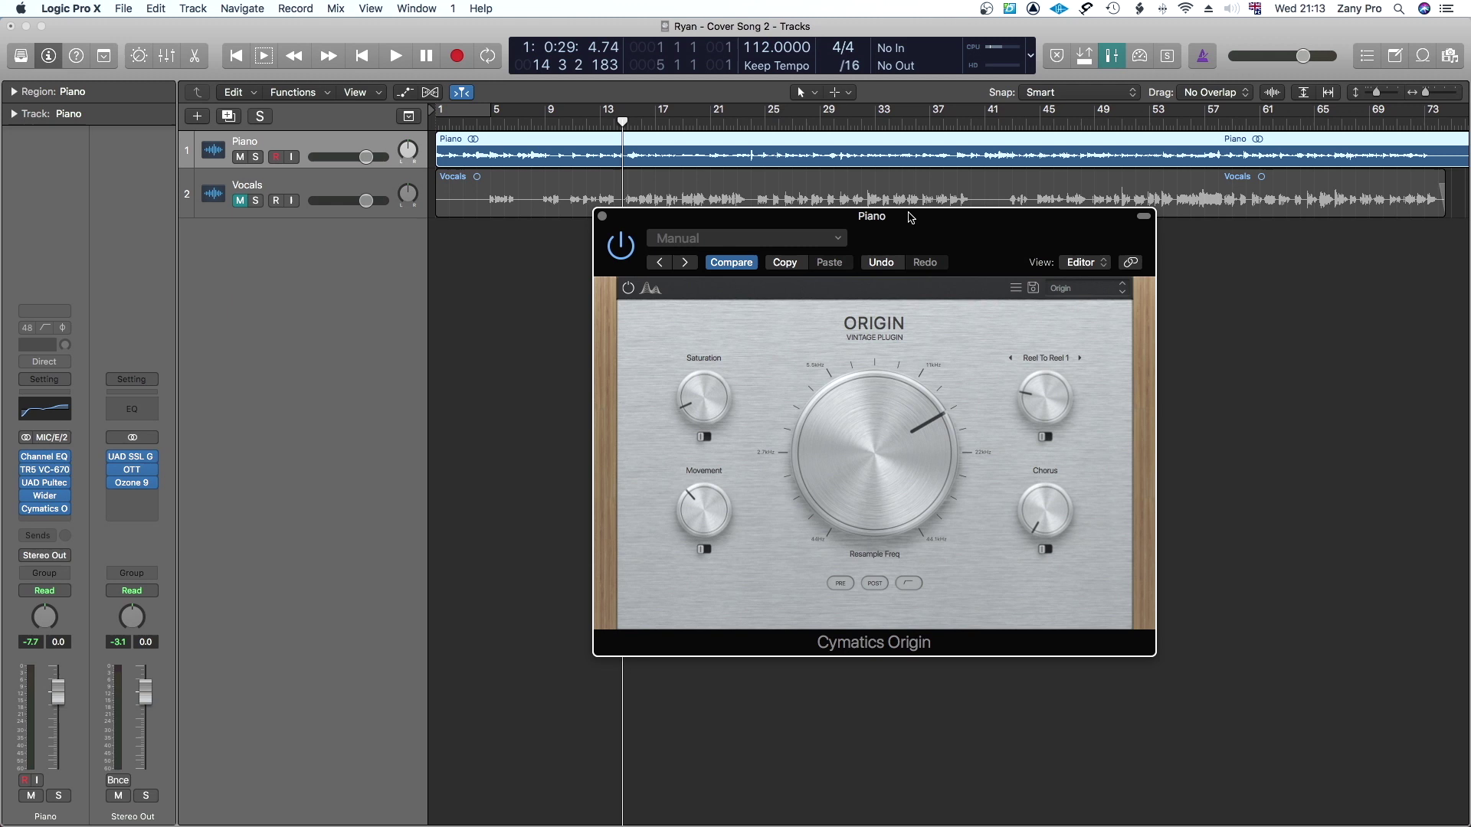
left_click(321, 149)
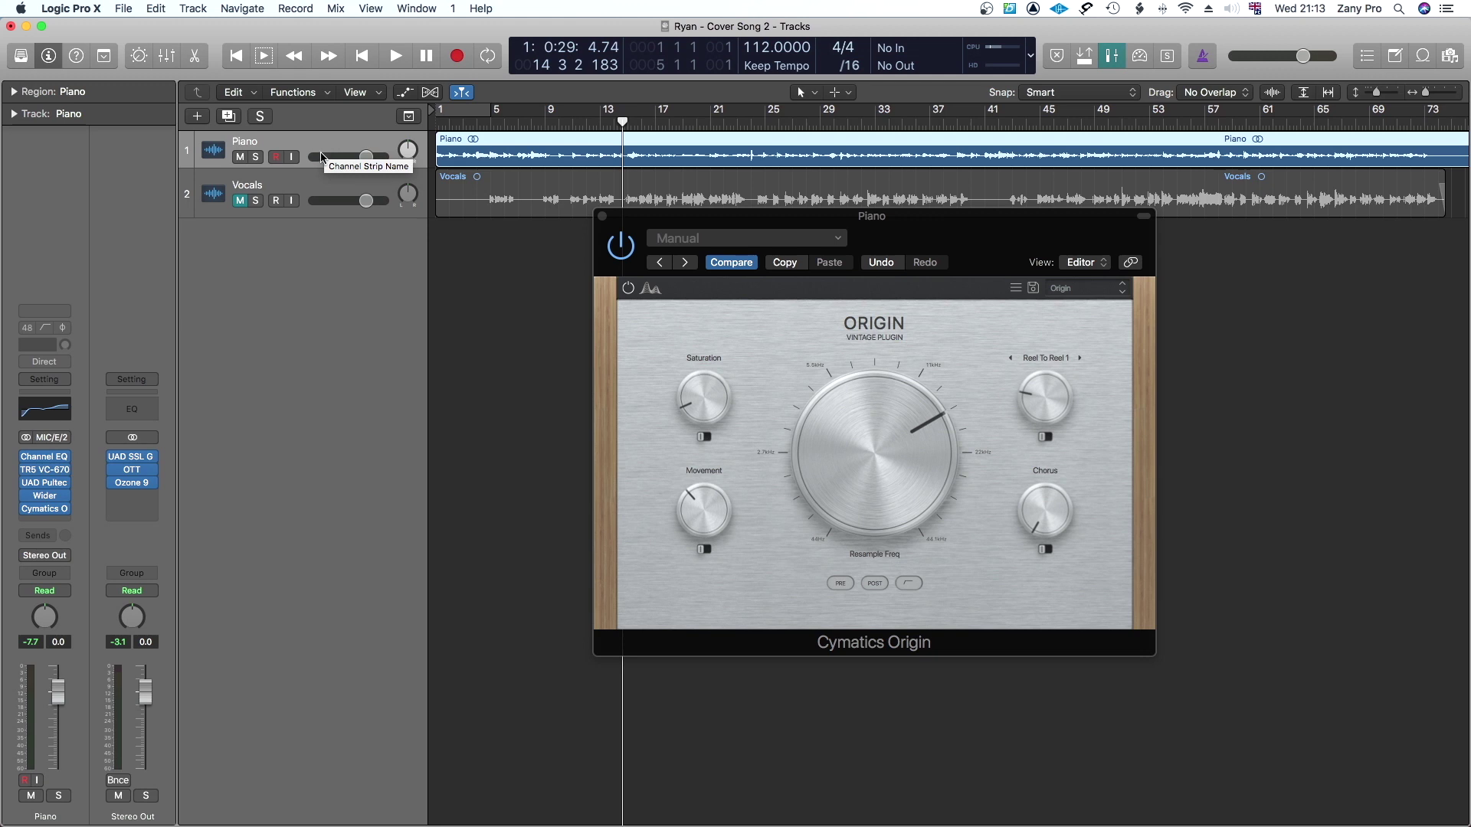
left_click_drag(686, 223, 563, 247)
key("space")
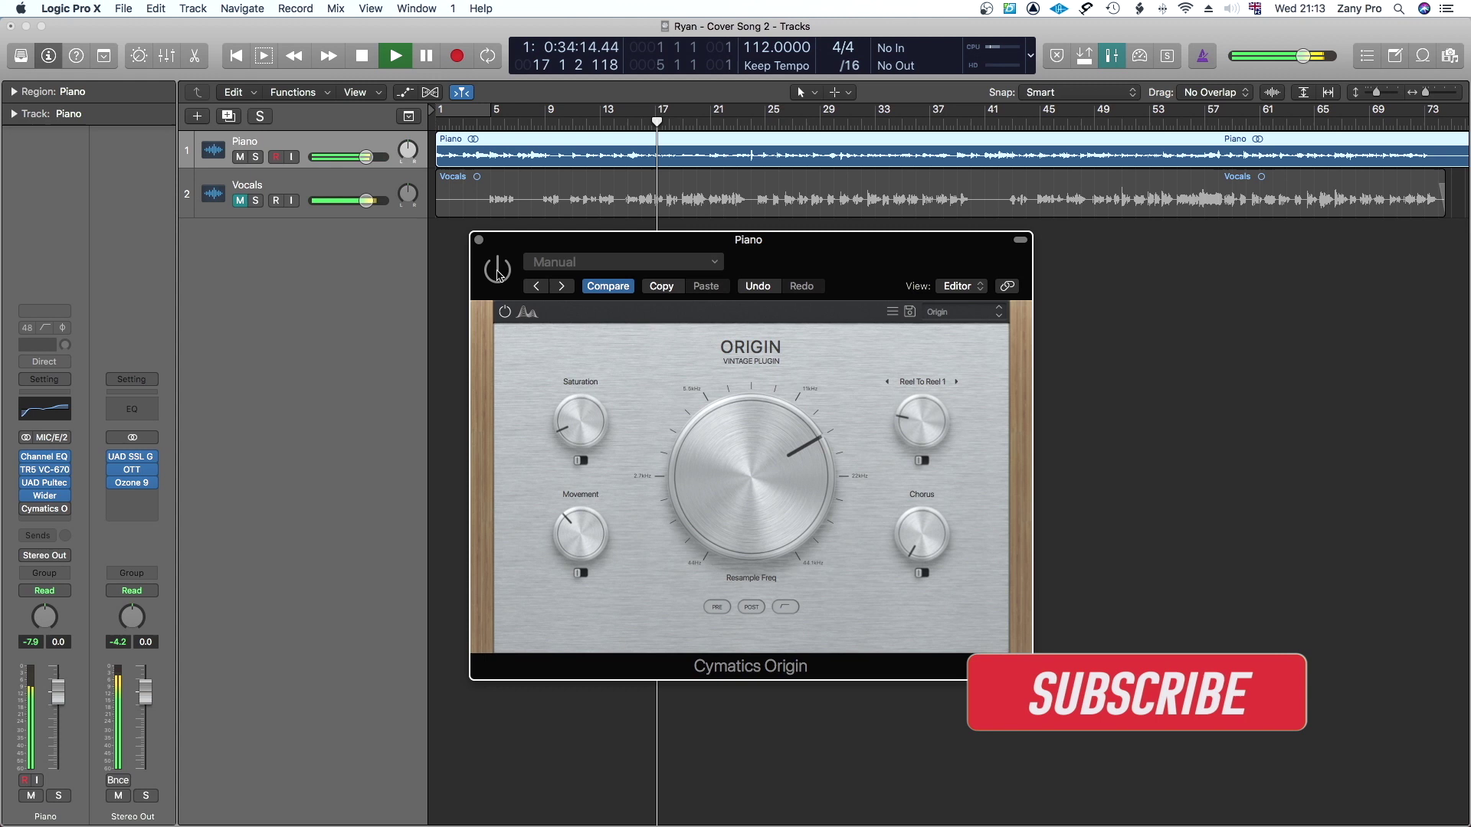
- Lower the Piano Origin's noise level and switch the noise source to Vinyl 1
left_click_drag(916, 414, 903, 439)
left_click(925, 385)
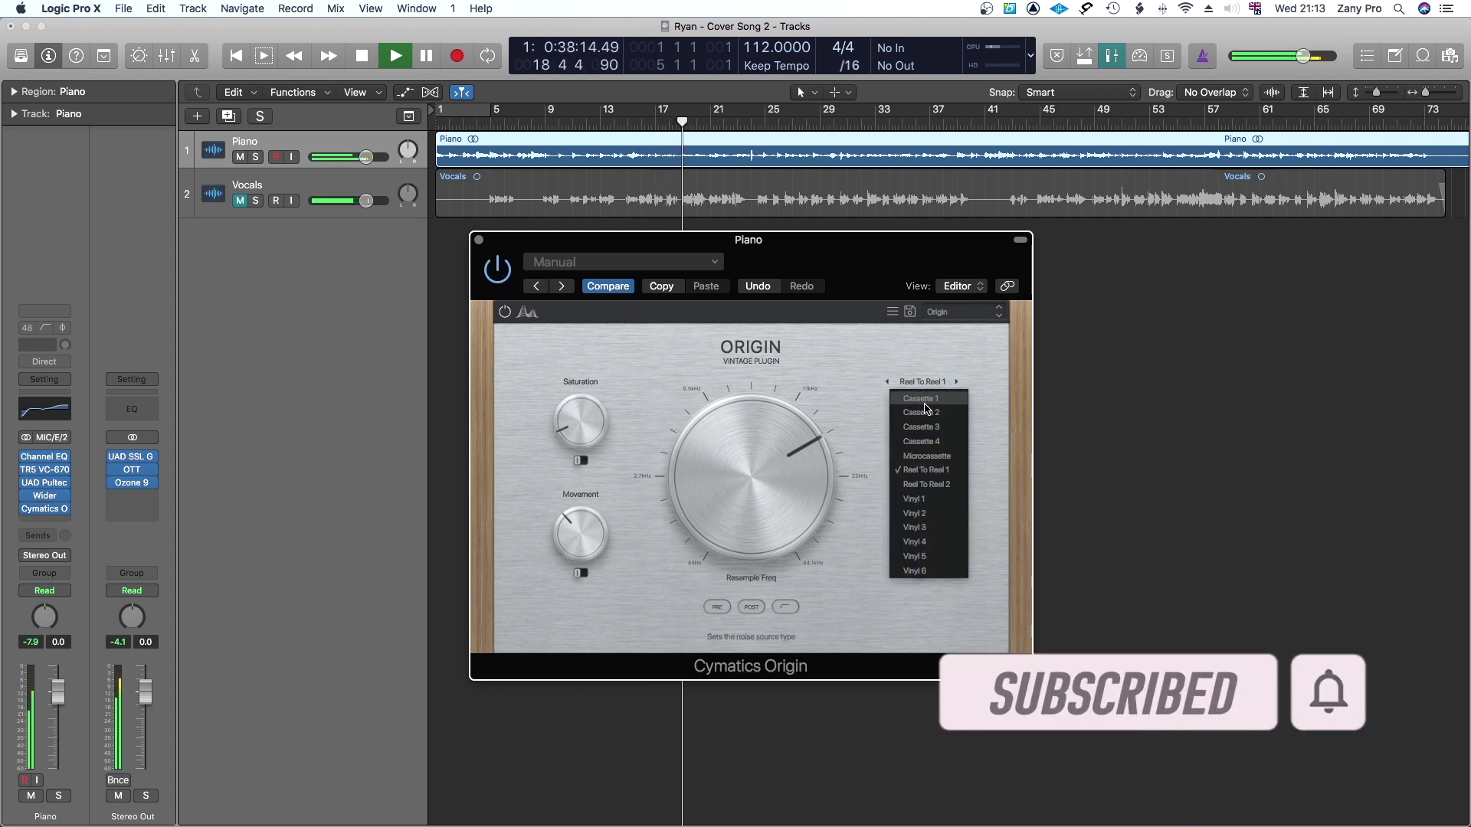
left_click(918, 450)
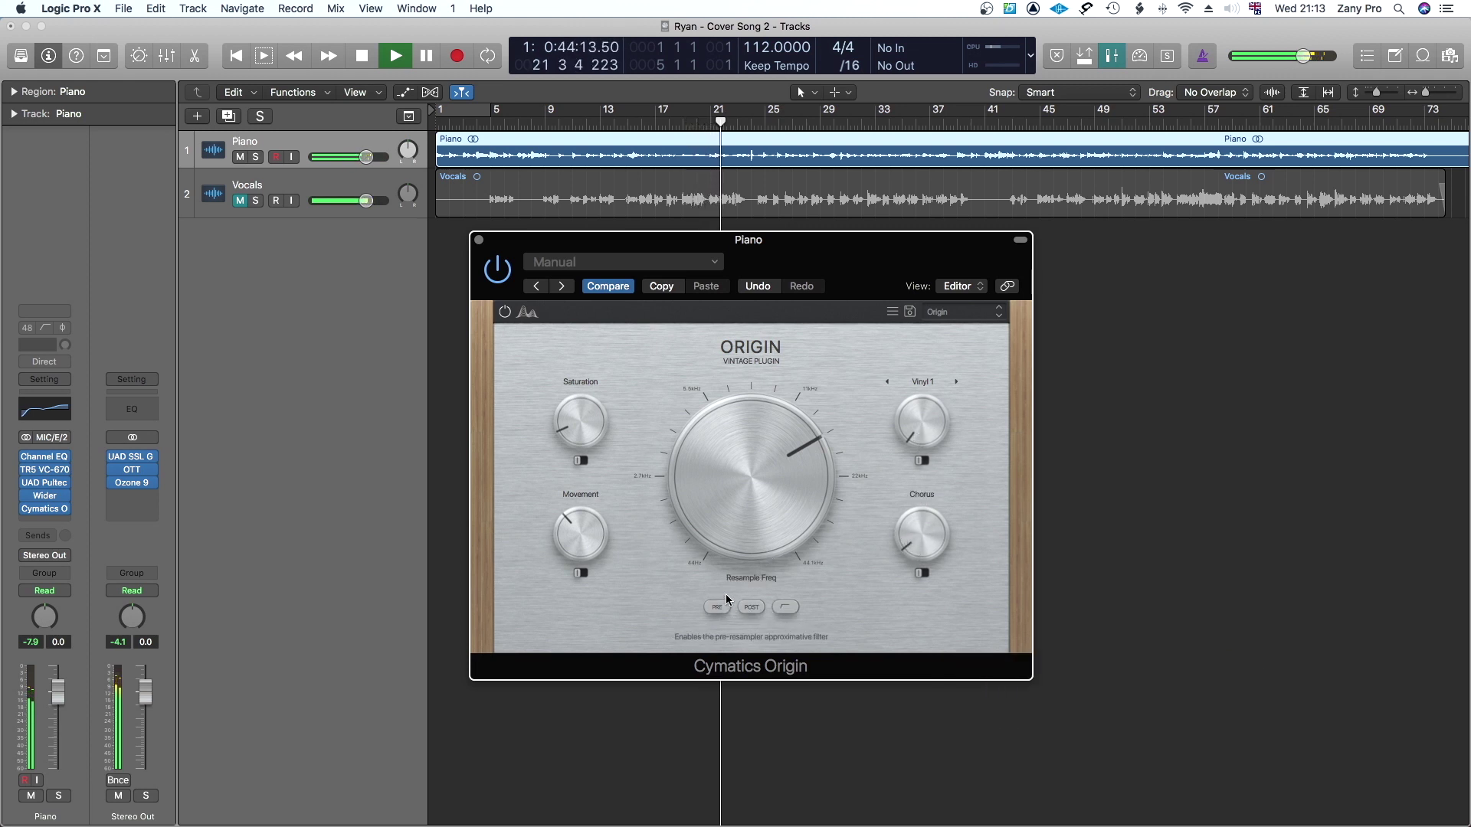
- Raise Resample Freq, set Movement to 24%, adjust Saturation, and A/B the plugin with bypass
left_click_drag(755, 482, 762, 407)
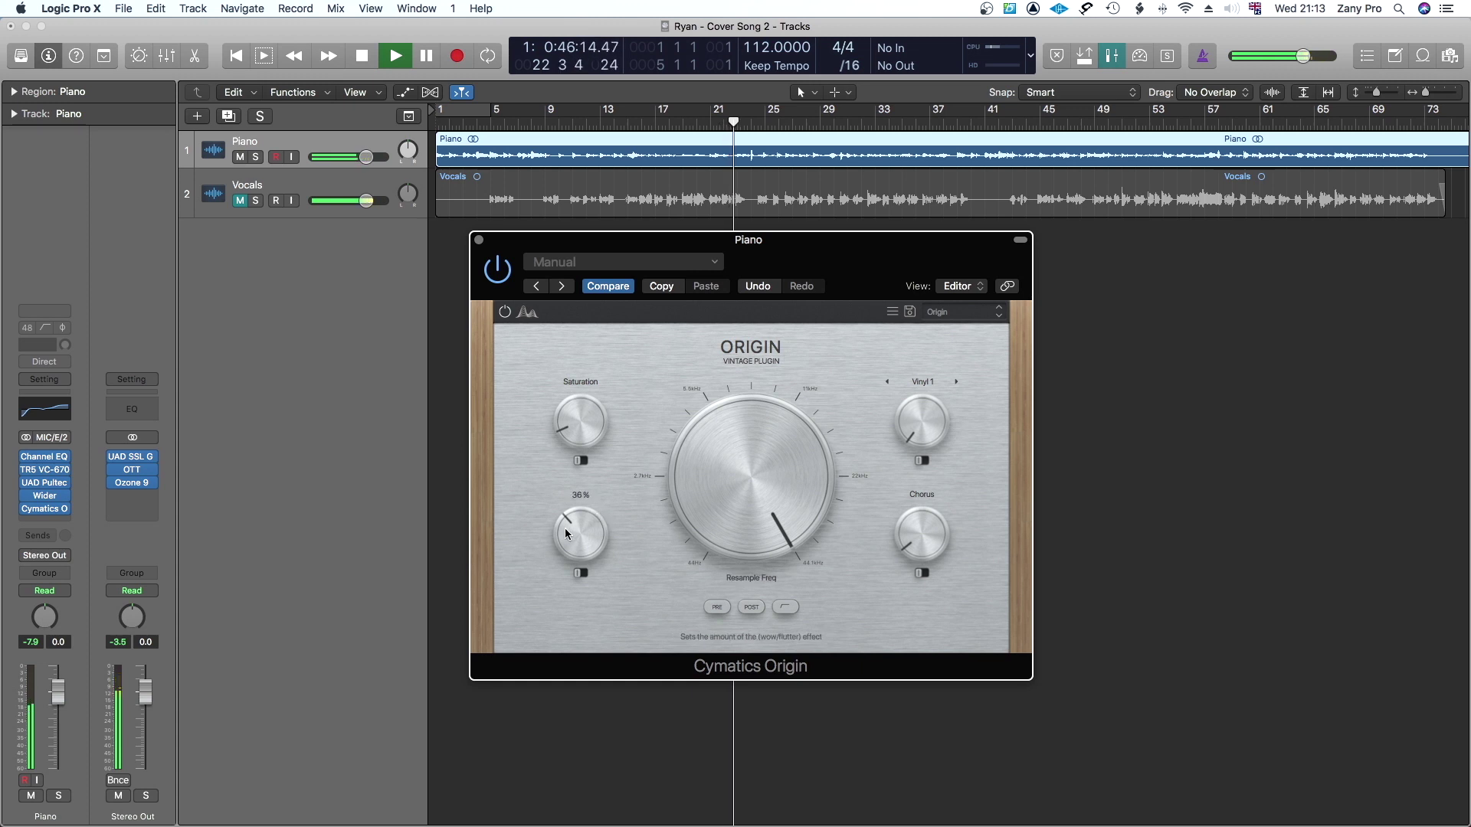
left_click_drag(563, 527, 564, 544)
left_click_drag(570, 436, 570, 423)
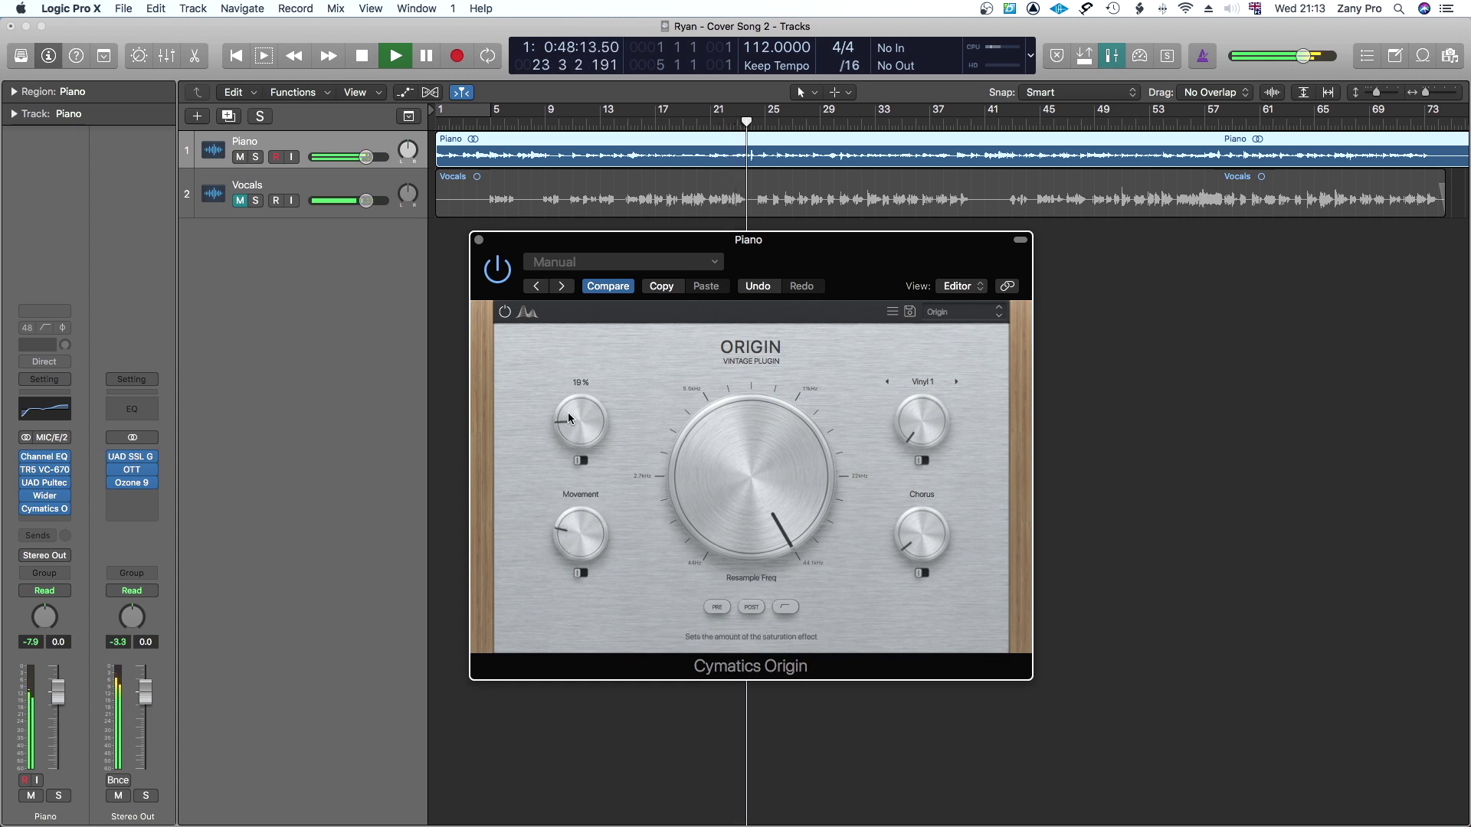
left_click(496, 273)
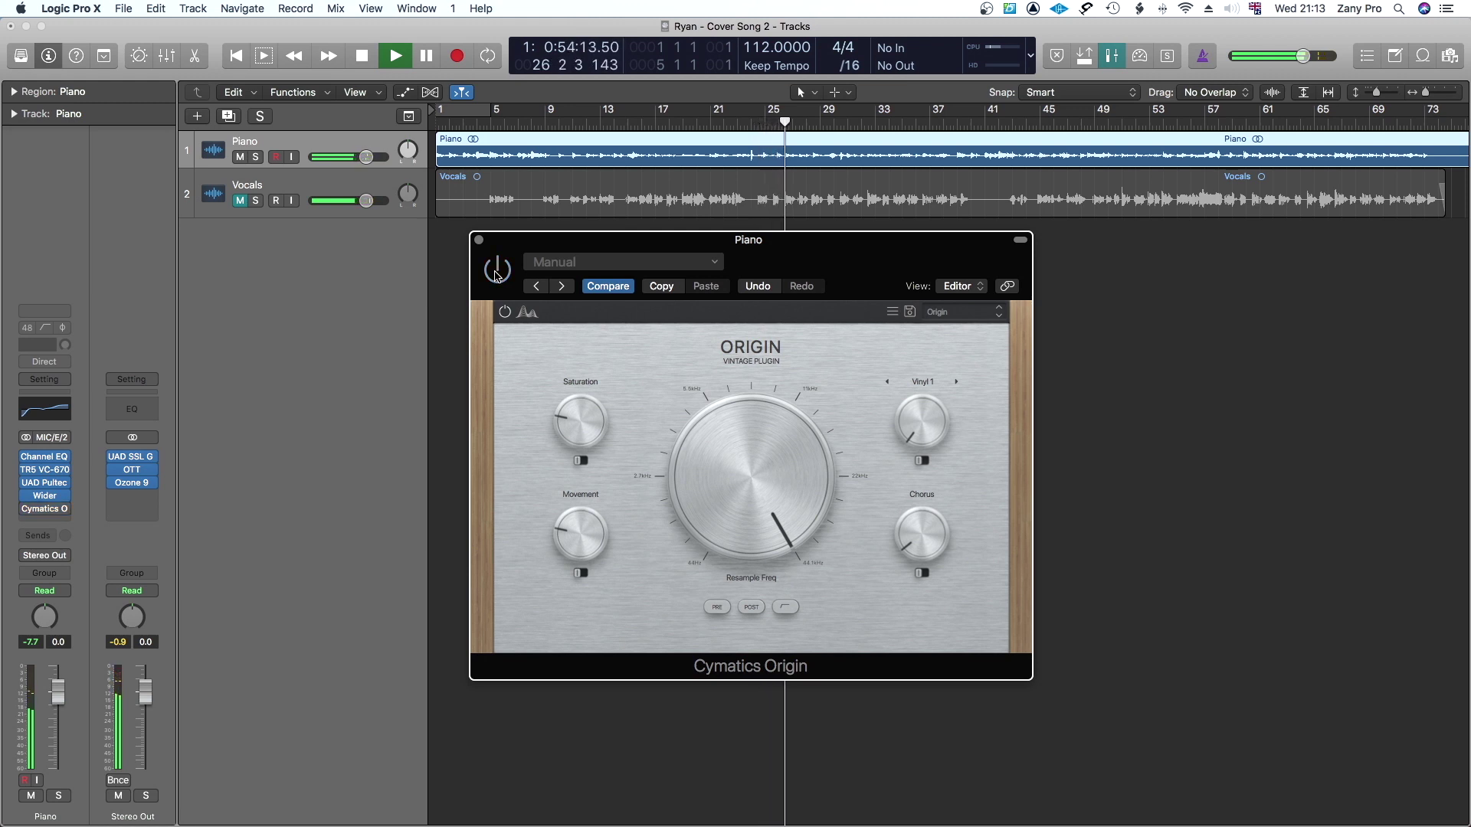
left_click(496, 272)
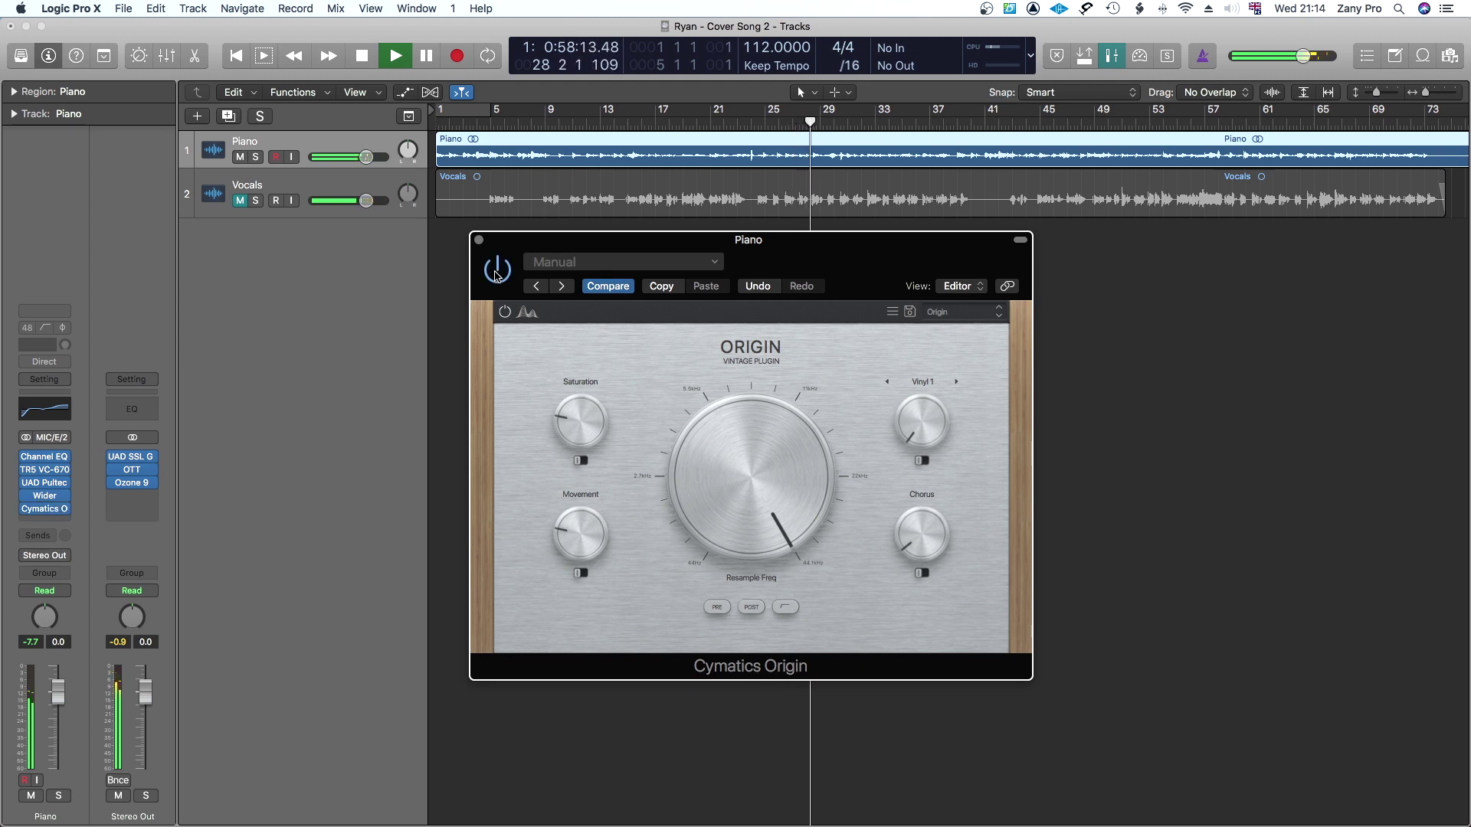
- Lower Movement slightly, nudge Chorus from 14% to 16%, and stop playback
mouse_move(554, 415)
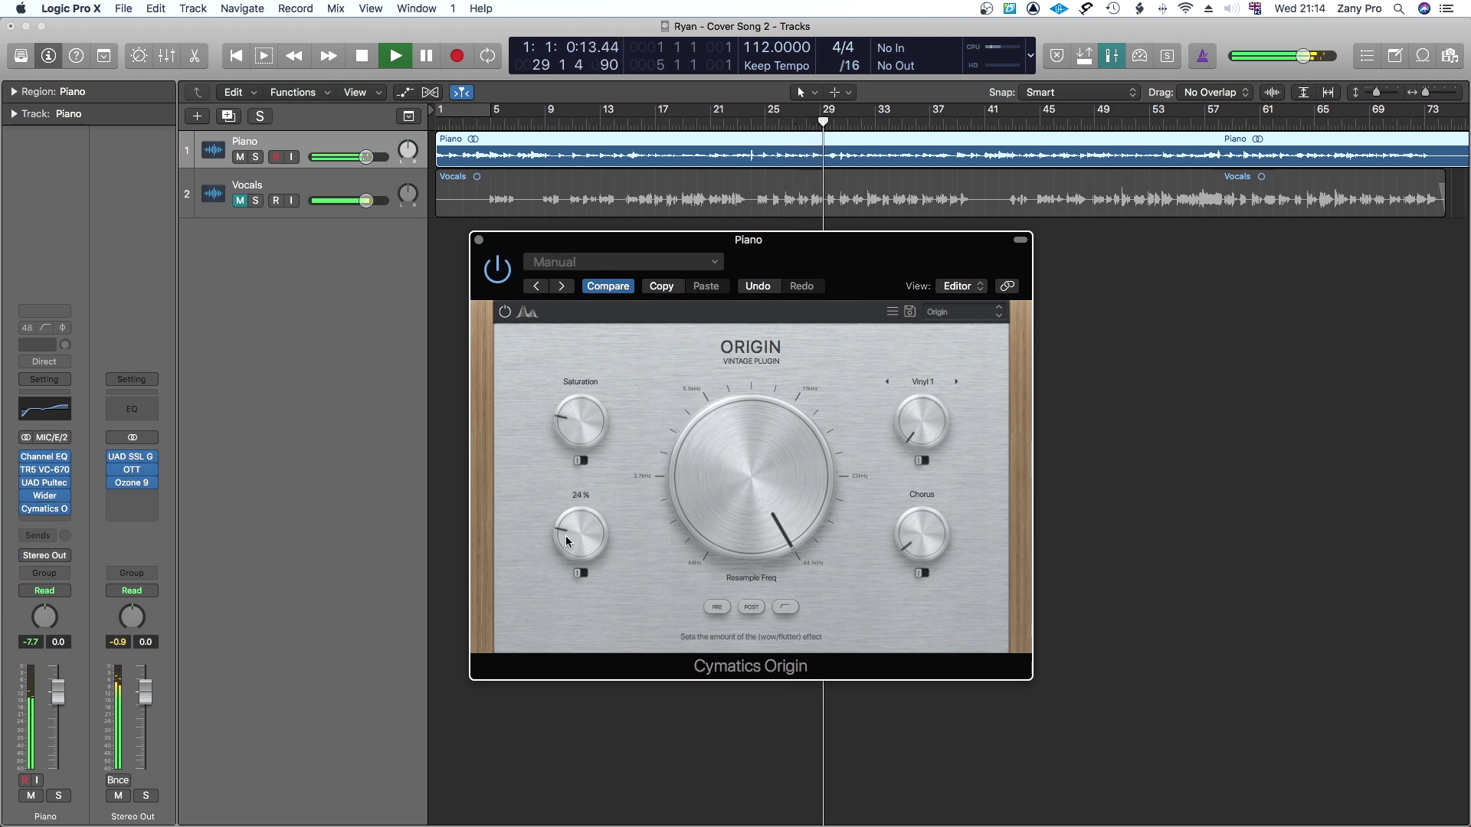
left_click_drag(565, 535, 567, 557)
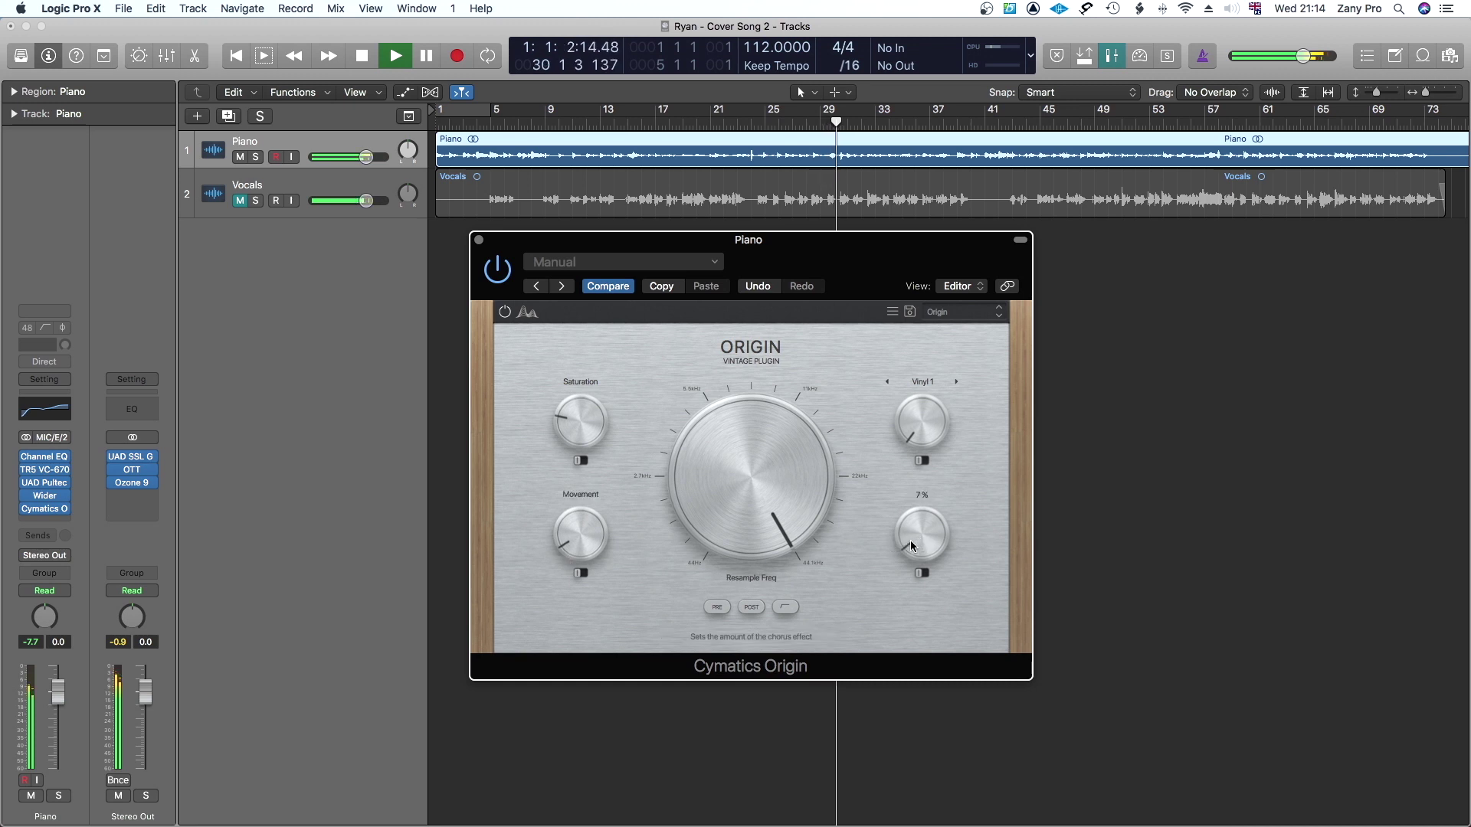
mouse_move(923, 438)
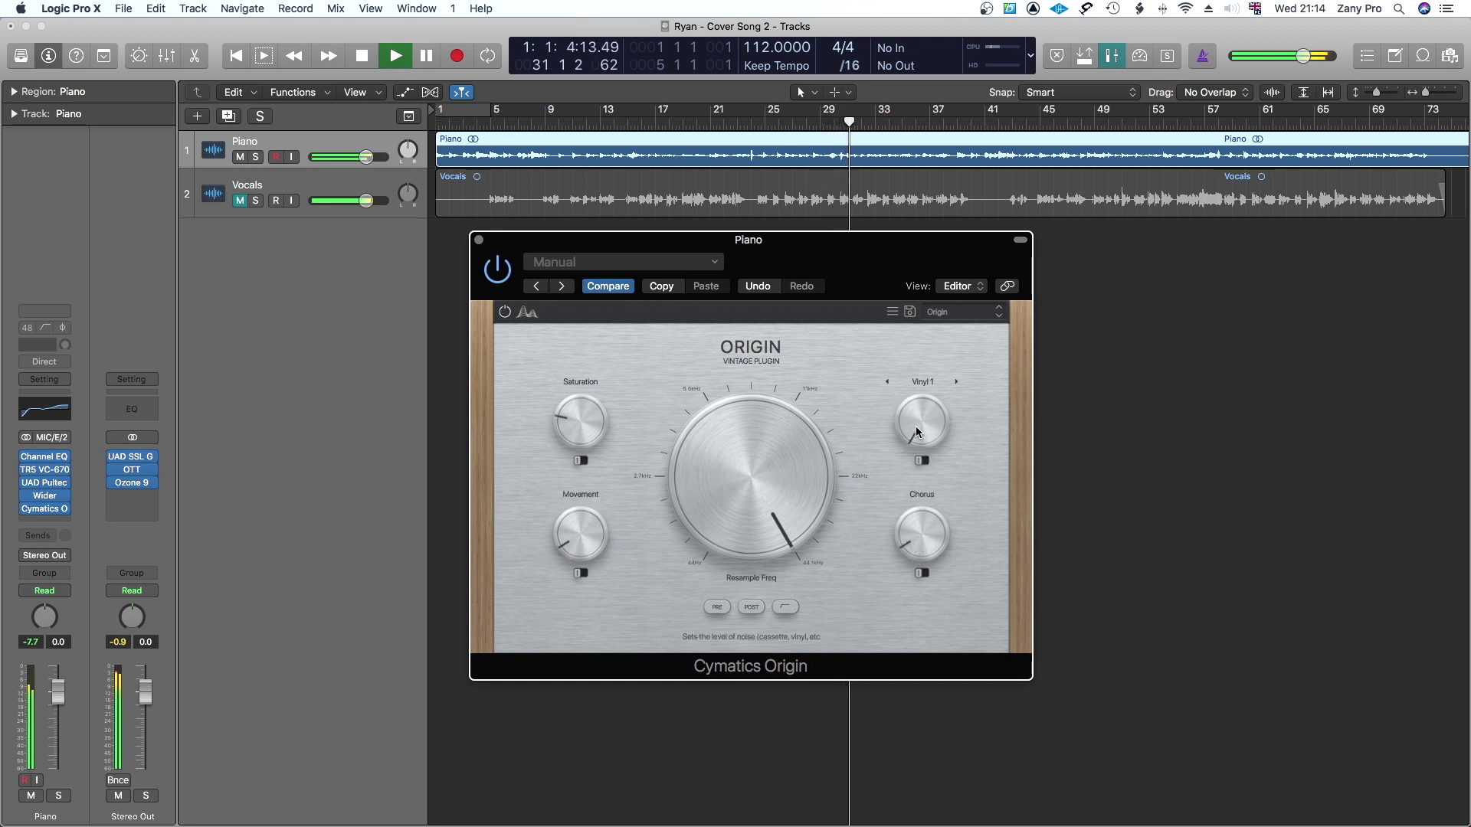
mouse_move(777, 500)
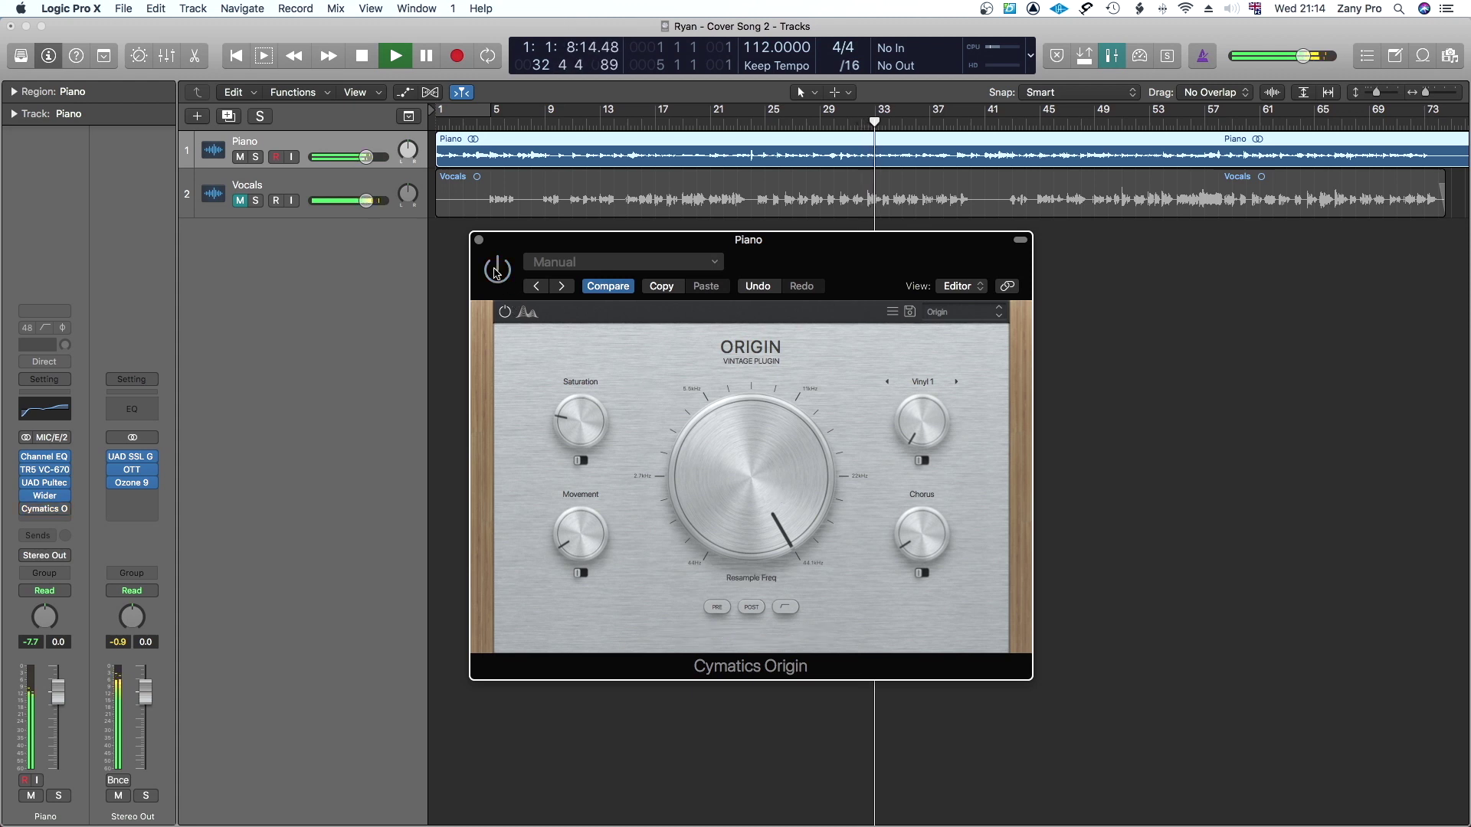
mouse_move(566, 434)
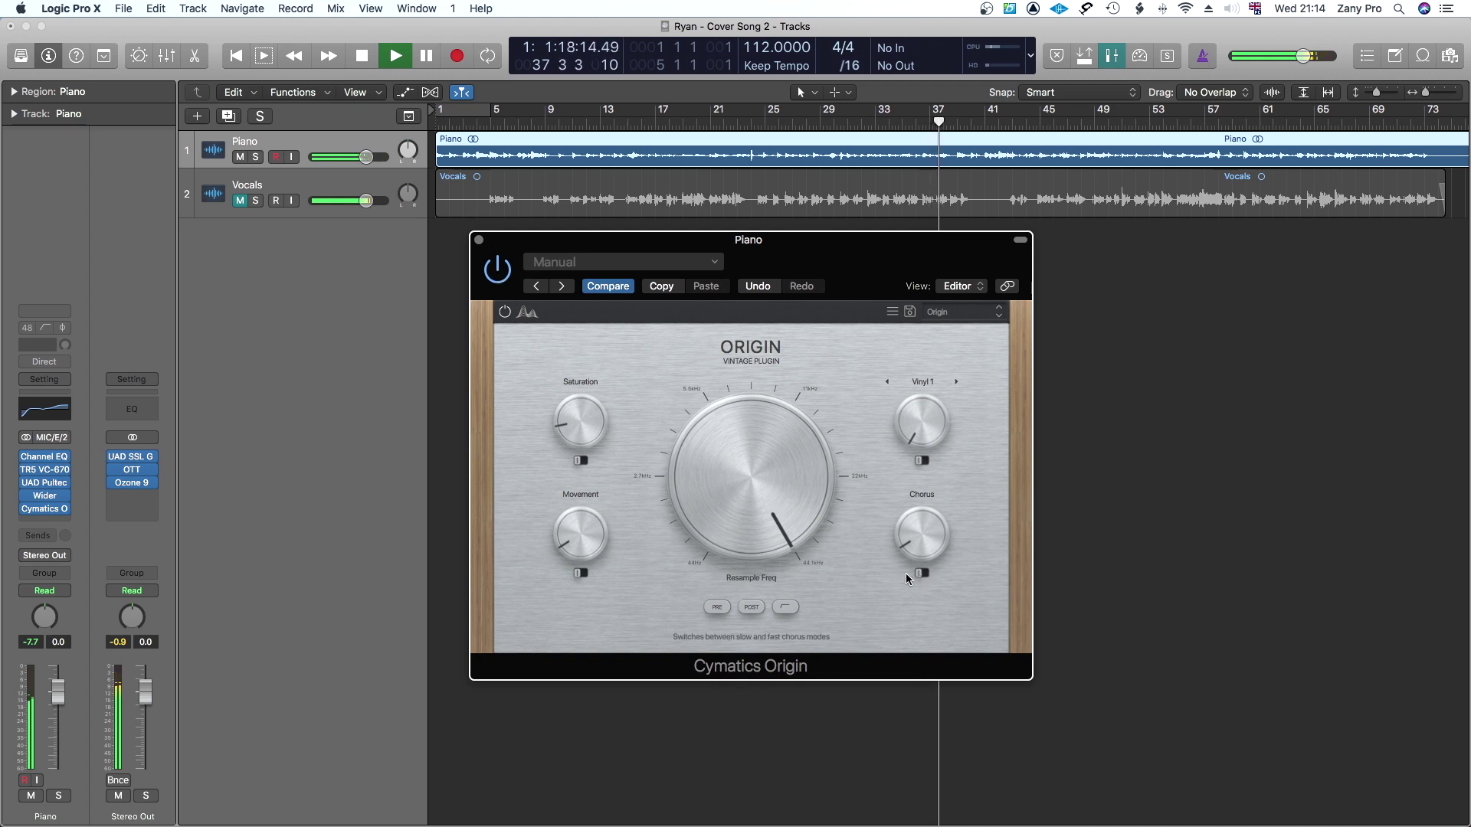
mouse_move(912, 543)
left_click_drag(913, 540, 916, 548)
key("space")
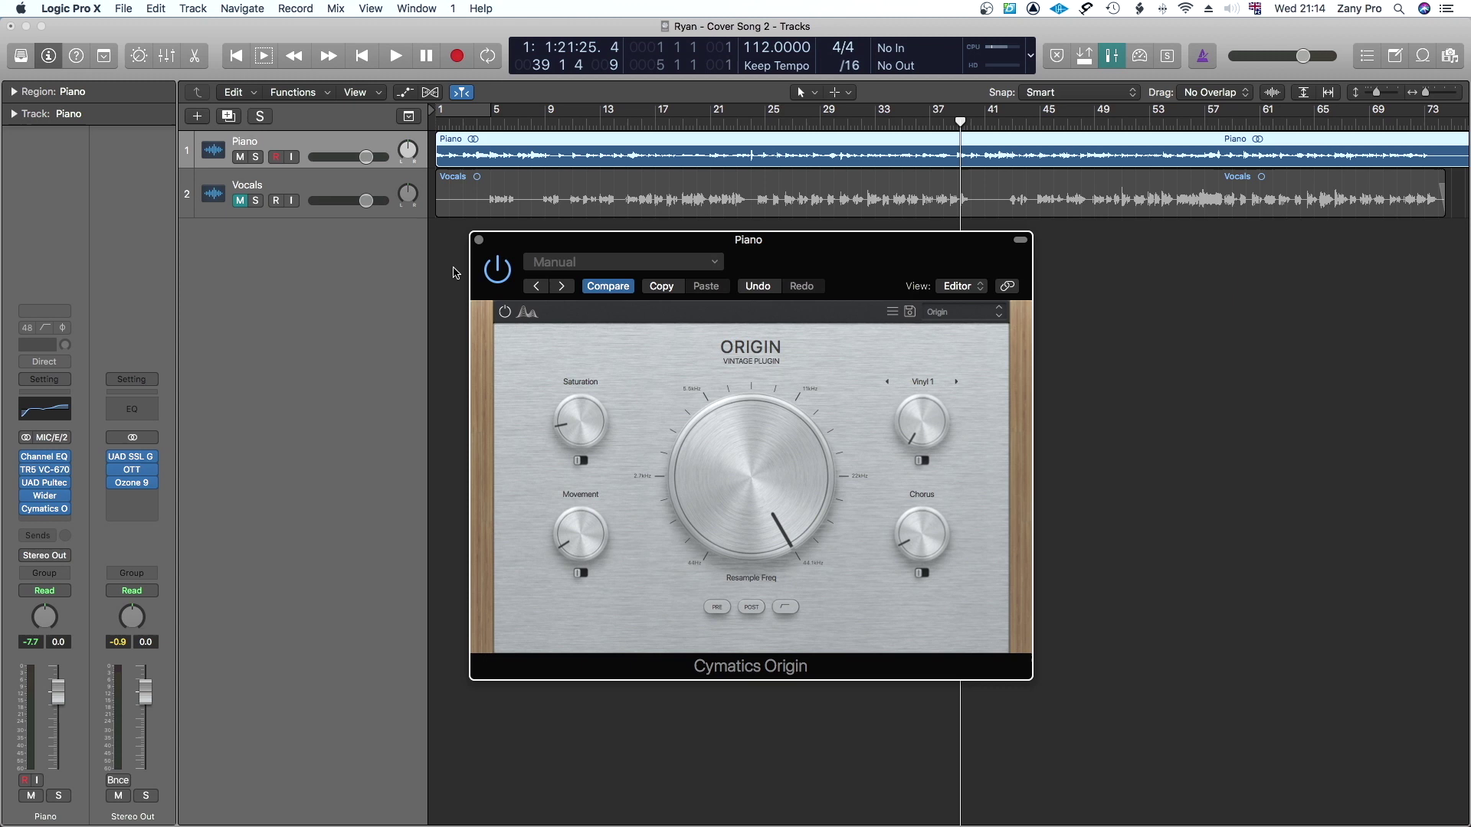
- Close the Piano's Origin and insert stereo Cymatics Origin on the Bus 3 aux after H-Delay and SmpleDly
left_click(314, 194)
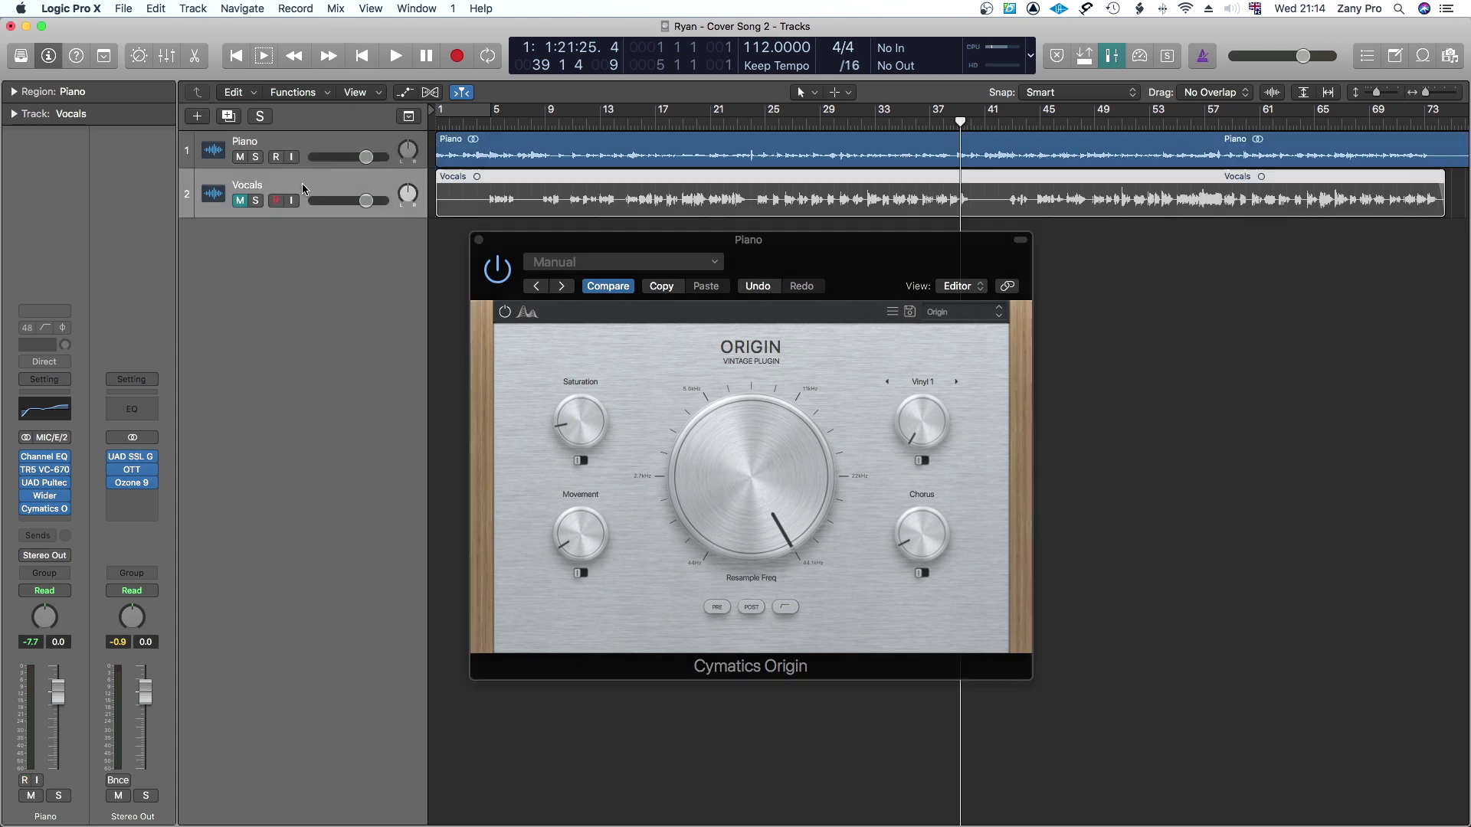
left_click(479, 240)
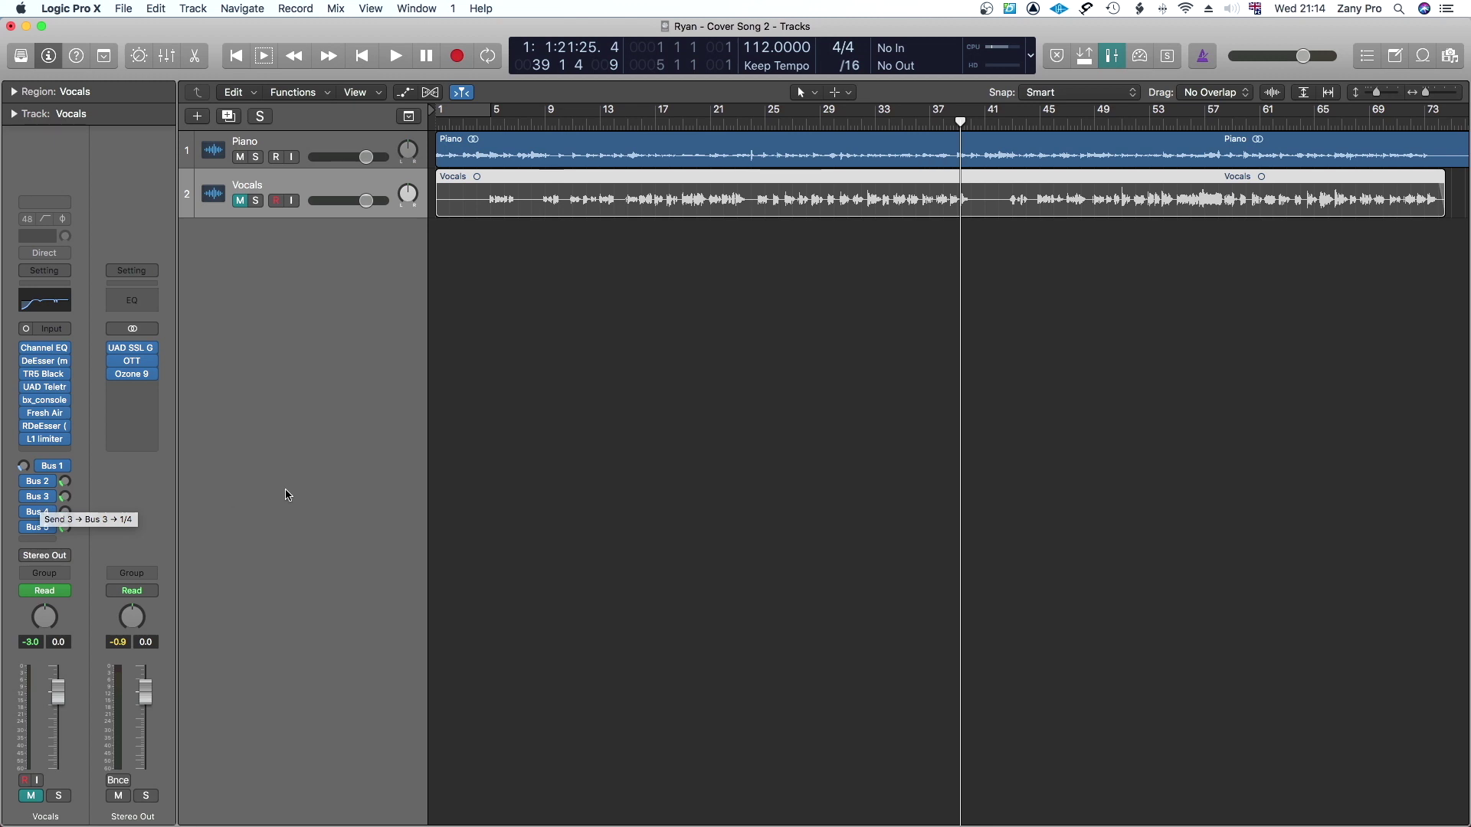
left_click(40, 496)
left_click(146, 382)
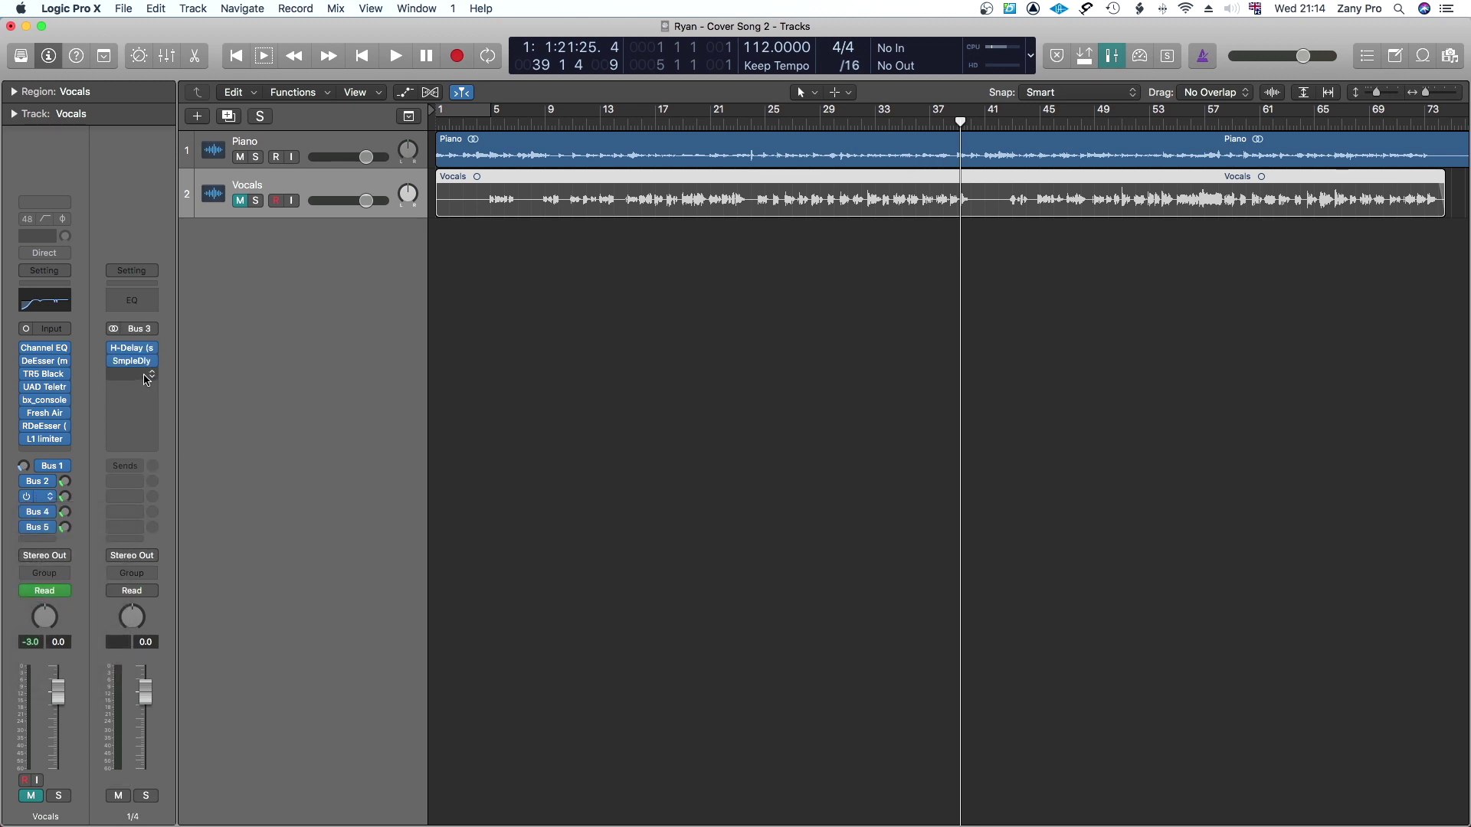
left_click(145, 379)
mouse_move(152, 414)
left_click(342, 415)
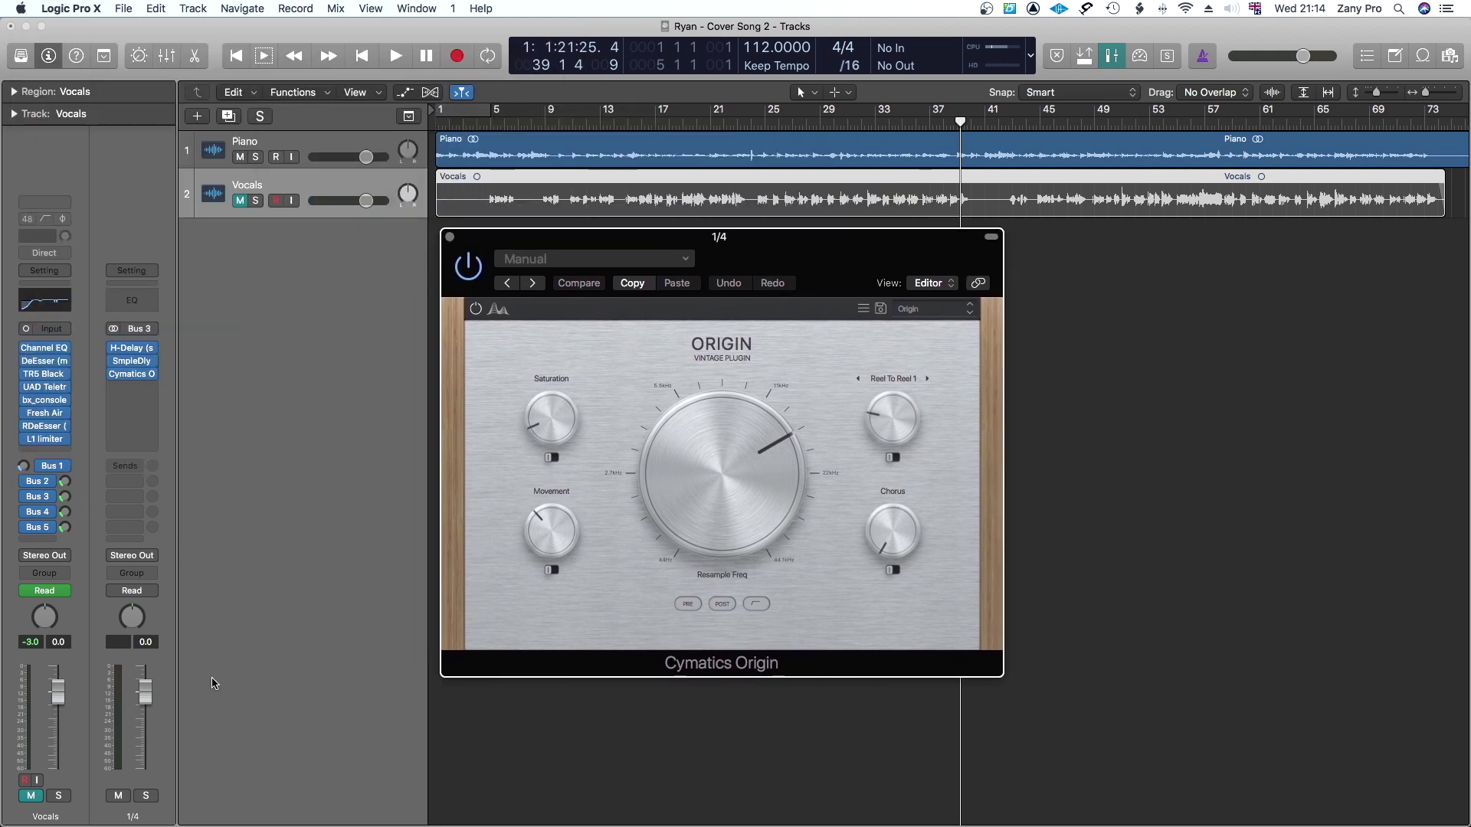
- Solo the Bus 3 aux, unmute Vocals, play from bar 8, and bypass Origin to compare
left_click(148, 796)
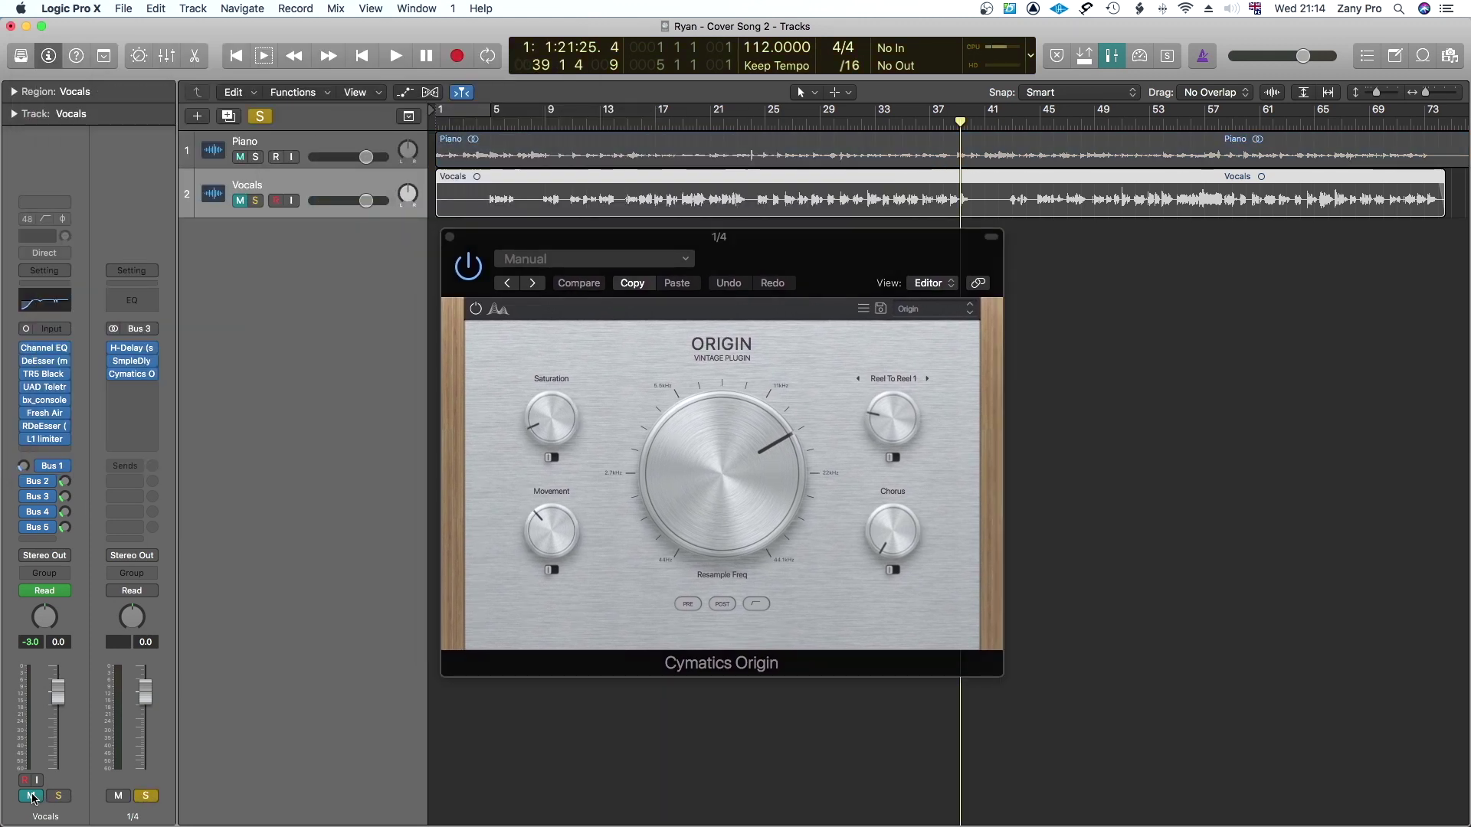
left_click(31, 797)
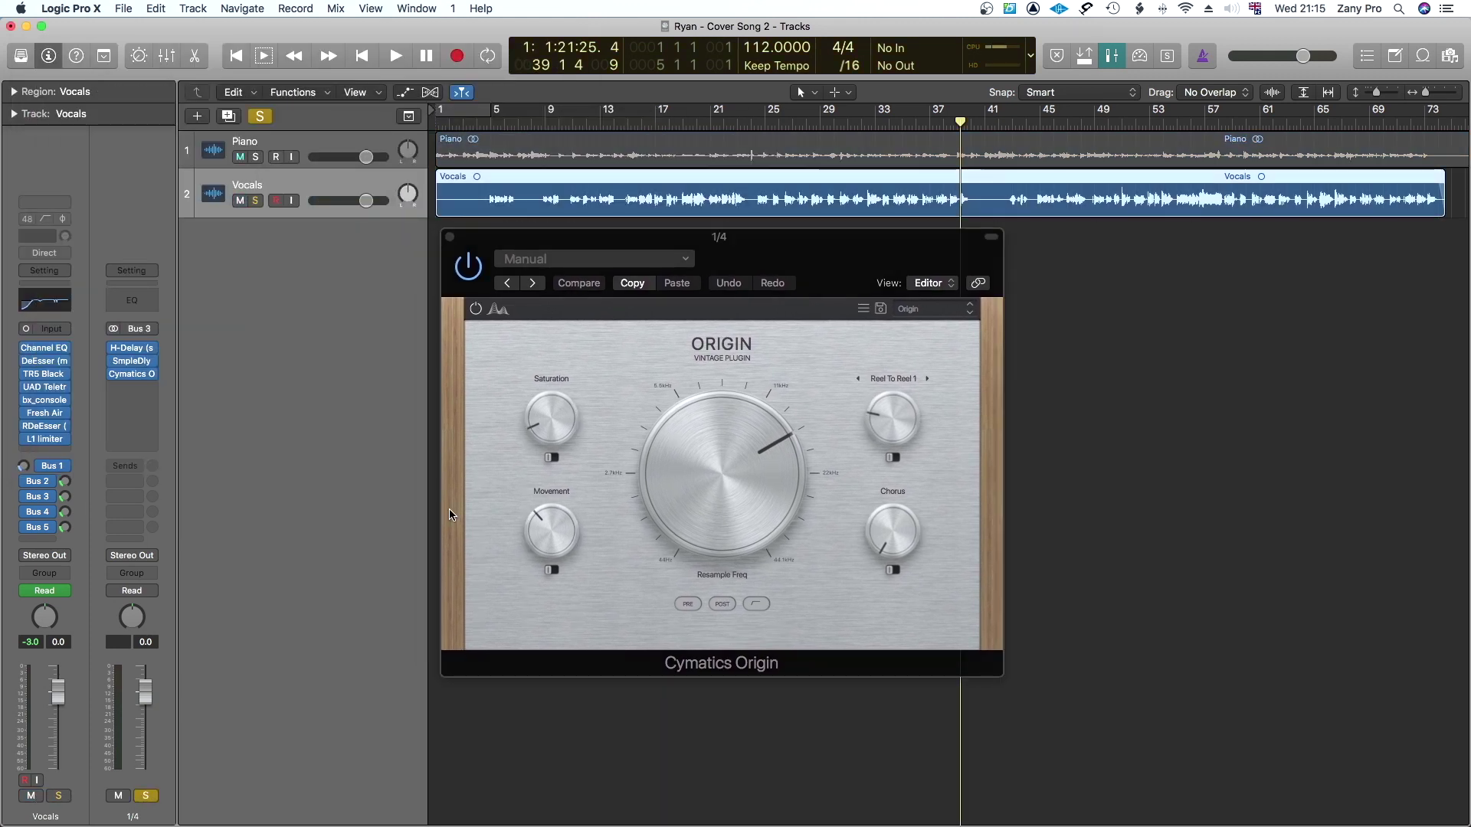
left_click(531, 122)
key("space")
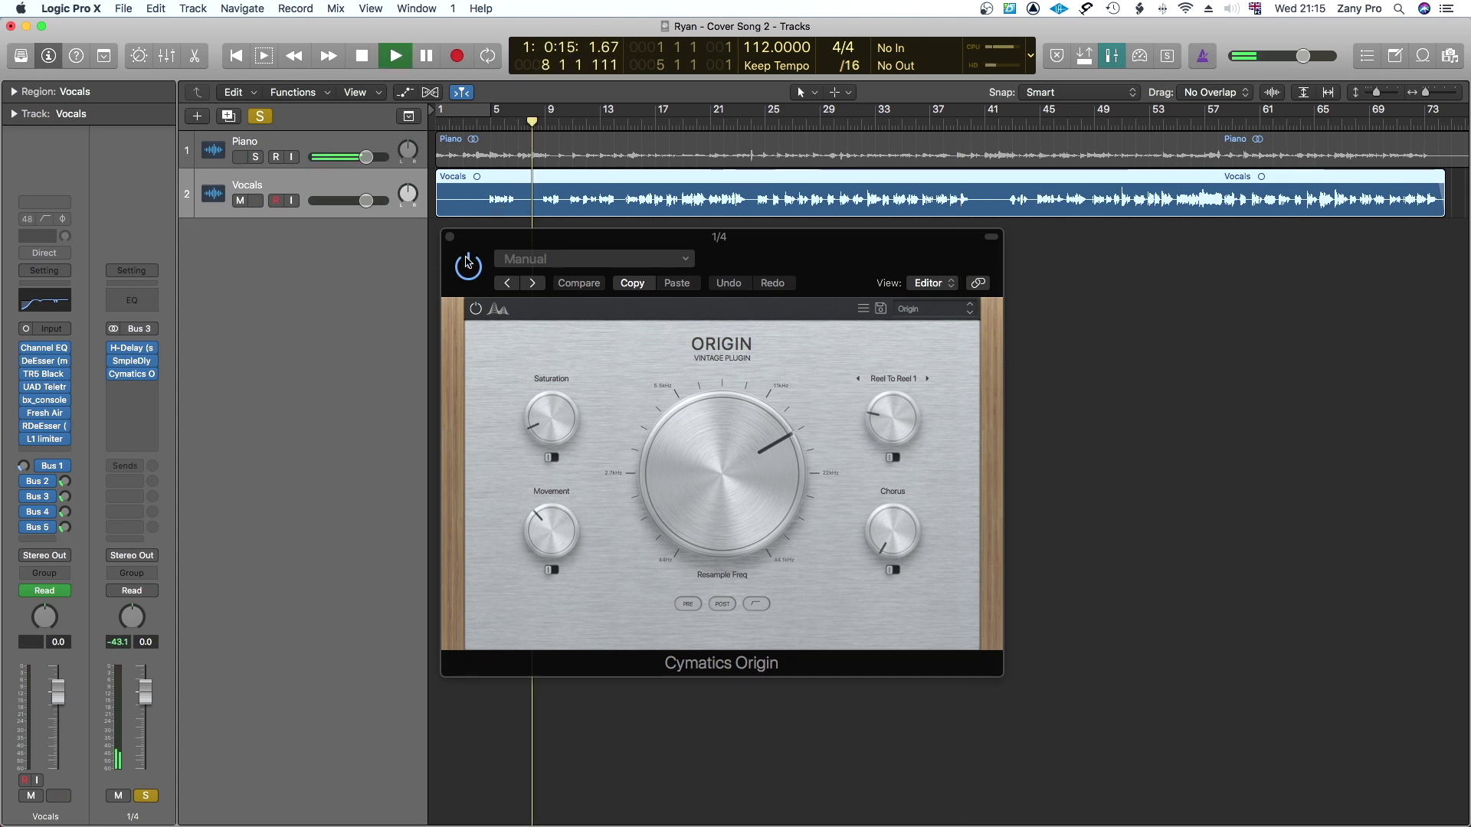
left_click(469, 267)
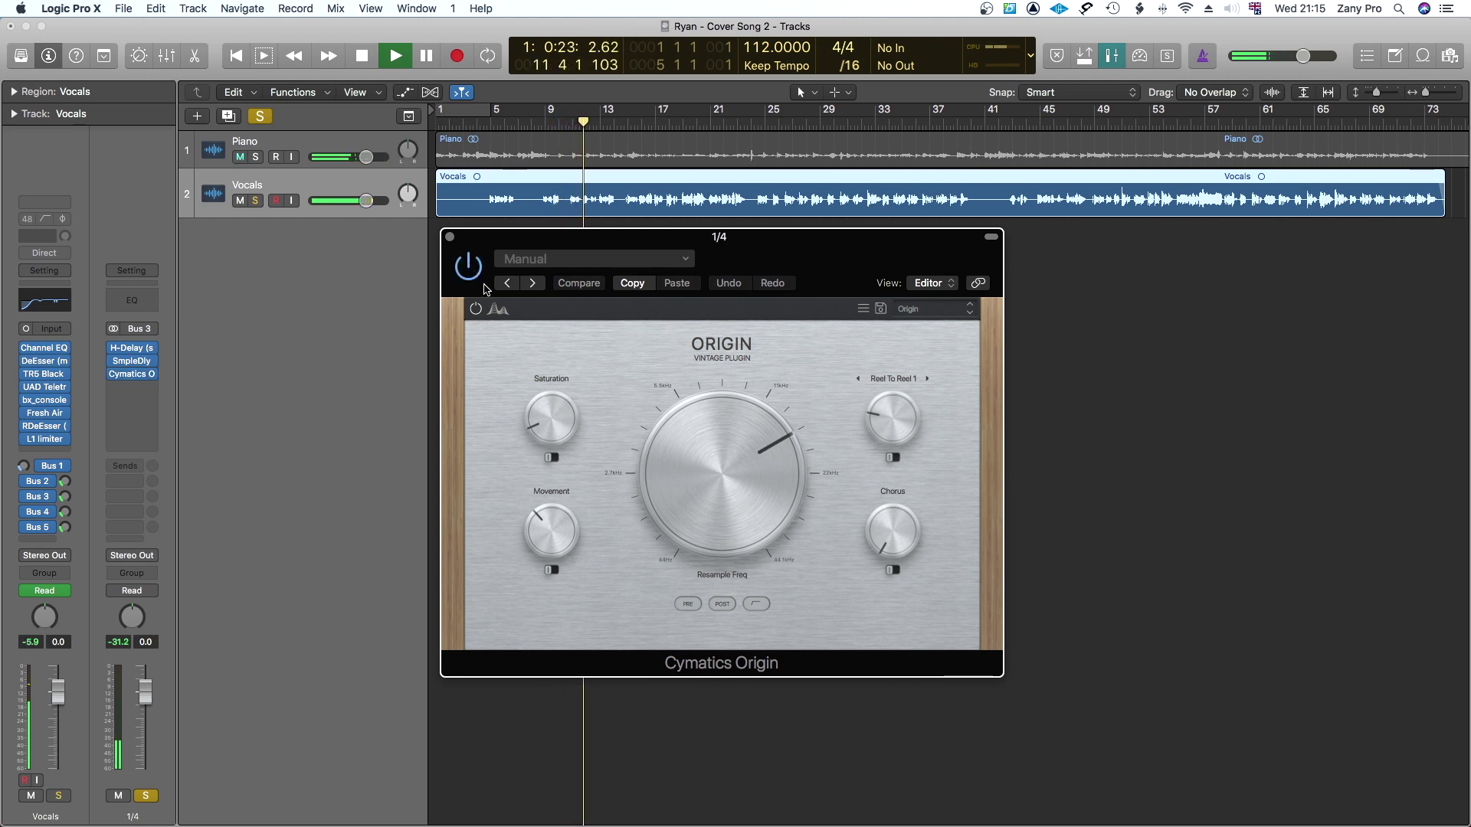
- Set the bus Origin's Saturation to about 23%, Resample Freq to 21970 Hz, and noise to Vinyl 1
left_click_drag(541, 425, 544, 407)
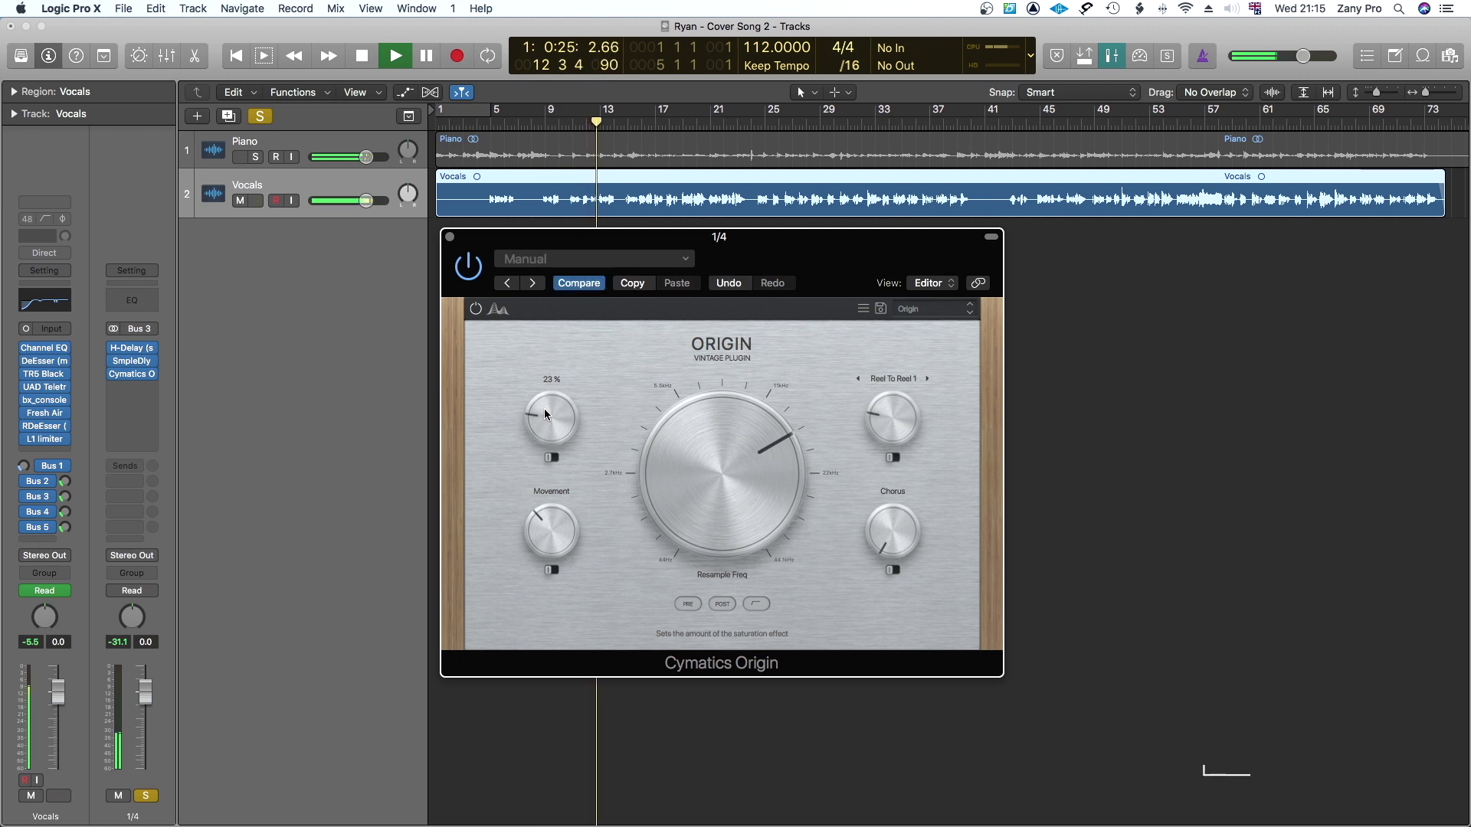
mouse_move(709, 475)
mouse_move(709, 474)
left_mouse_down()
mouse_move(711, 440)
mouse_move(711, 496)
left_mouse_up()
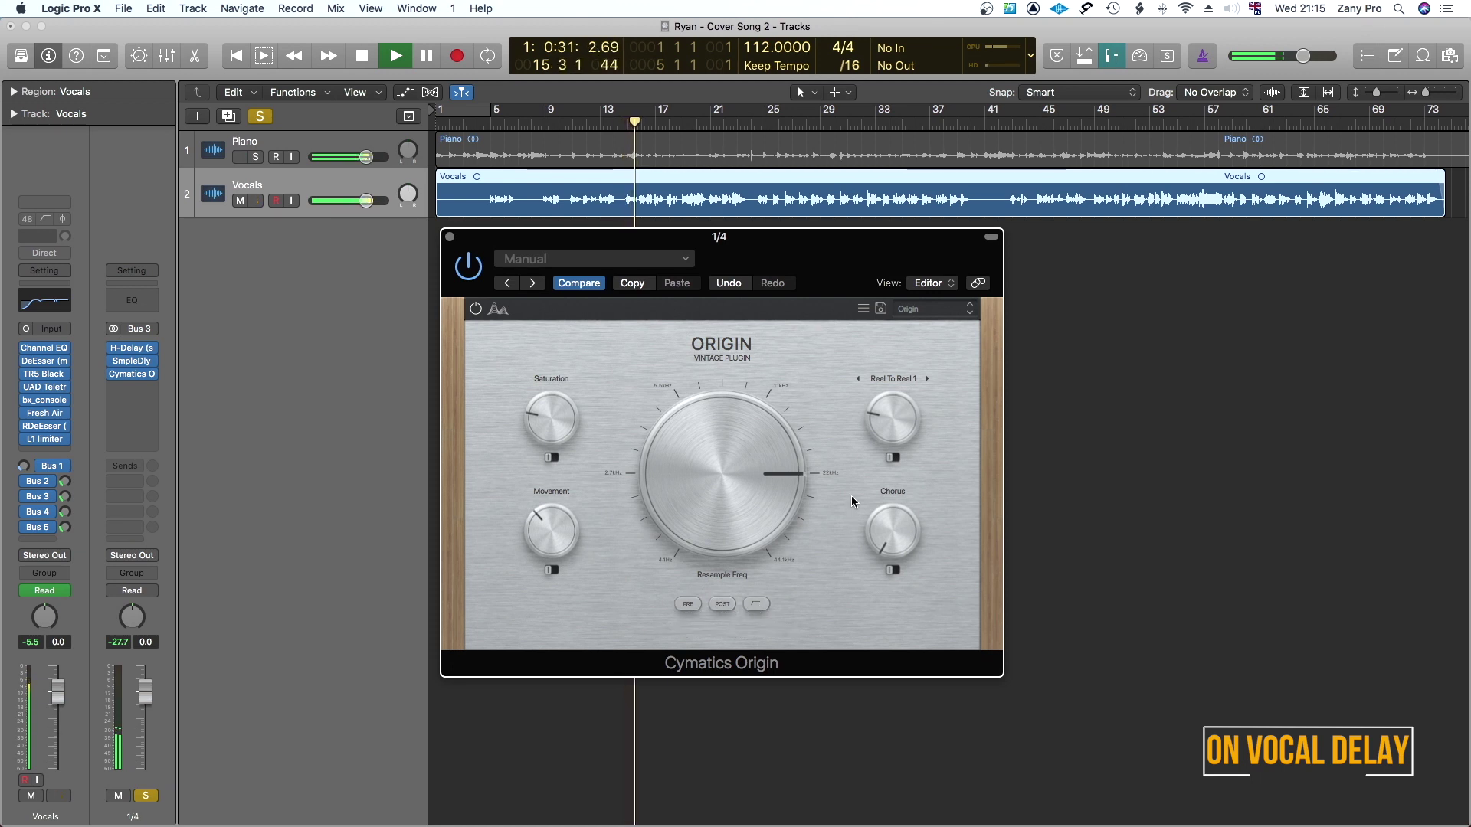
left_click(898, 386)
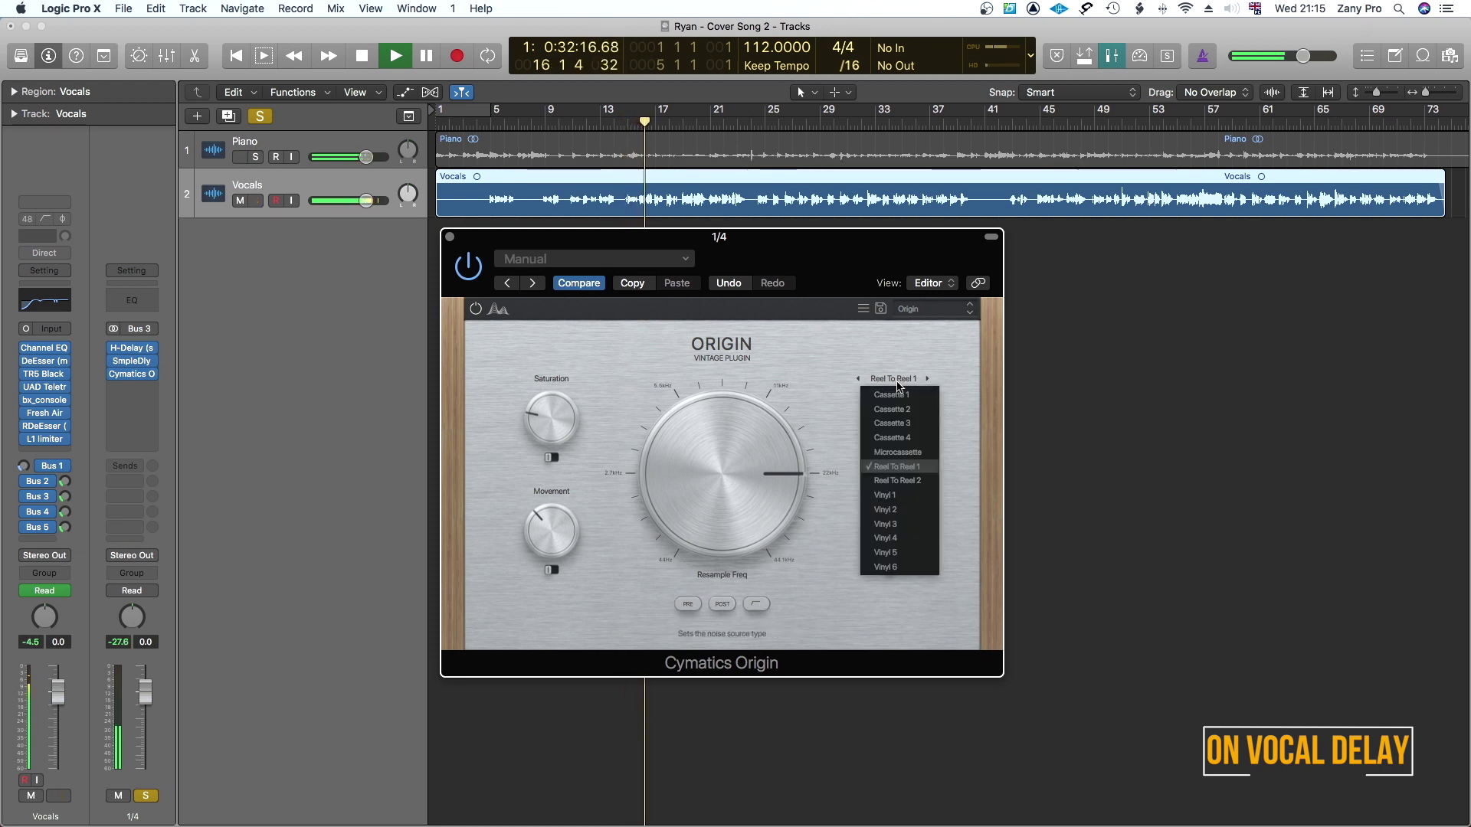
left_click(892, 499)
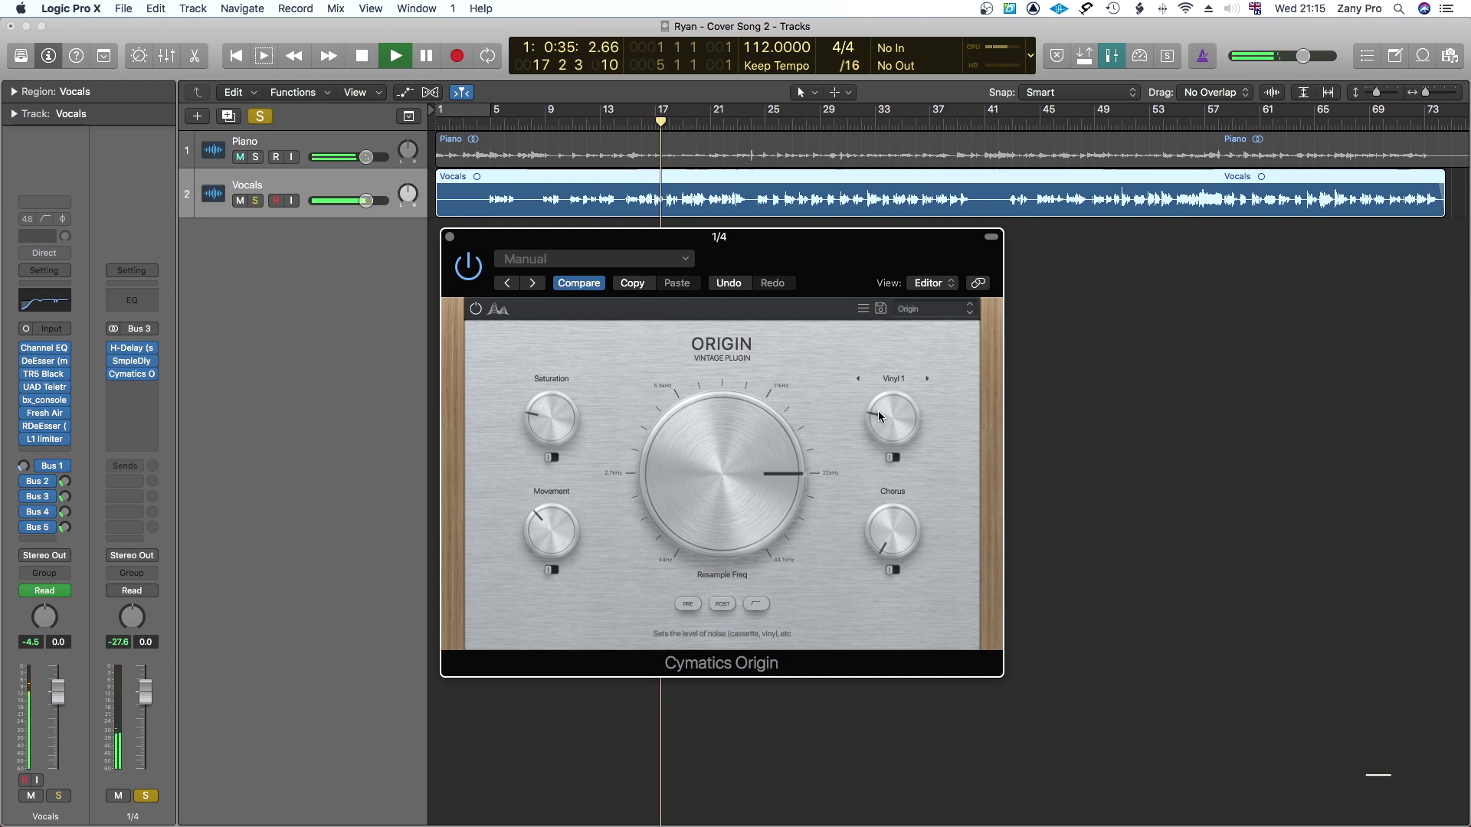
- Raise Chorus to 18%, switch the Movement mode, and stop playback
left_click_drag(887, 543, 890, 517)
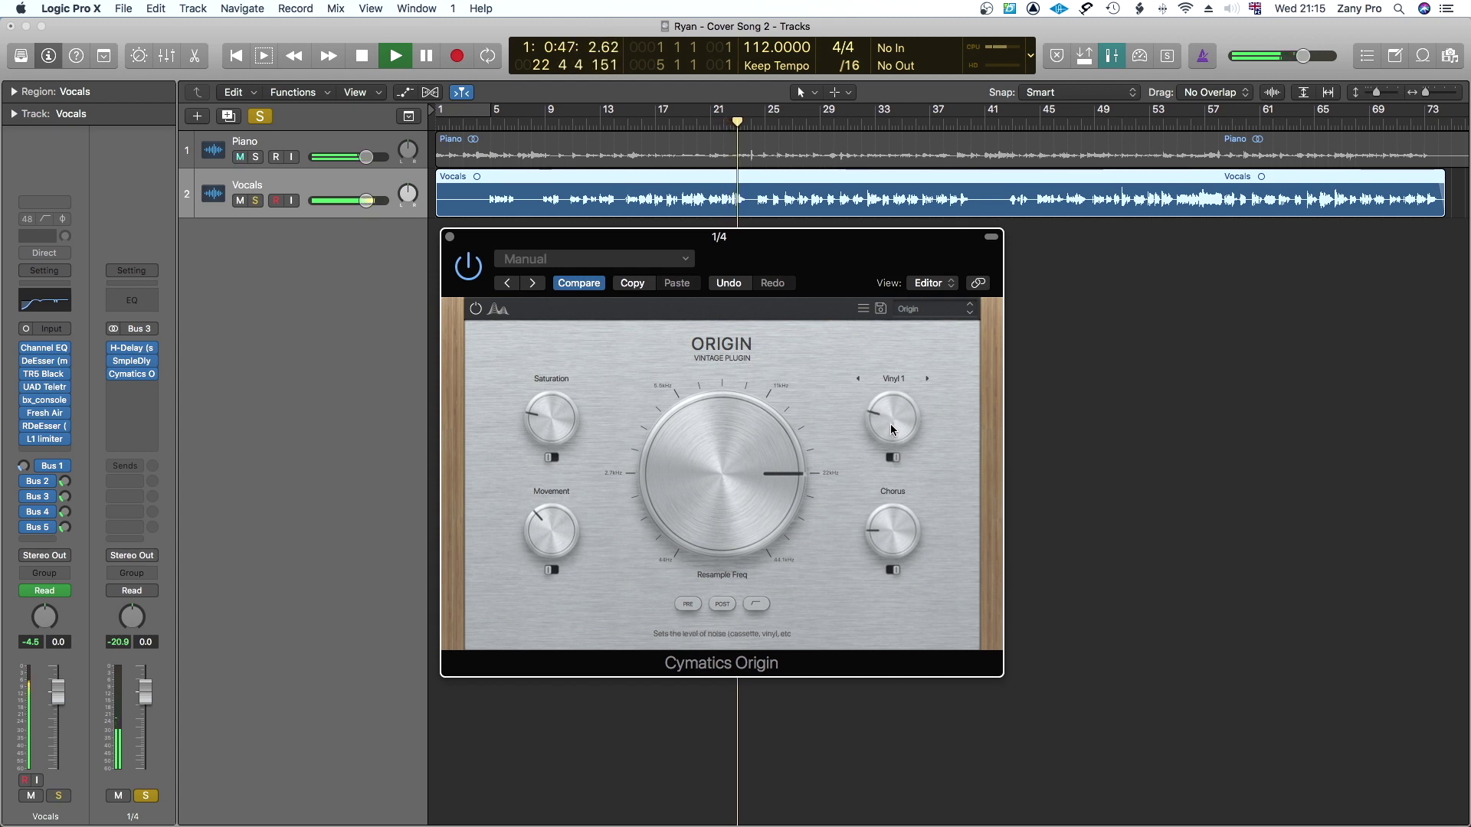
mouse_move(547, 517)
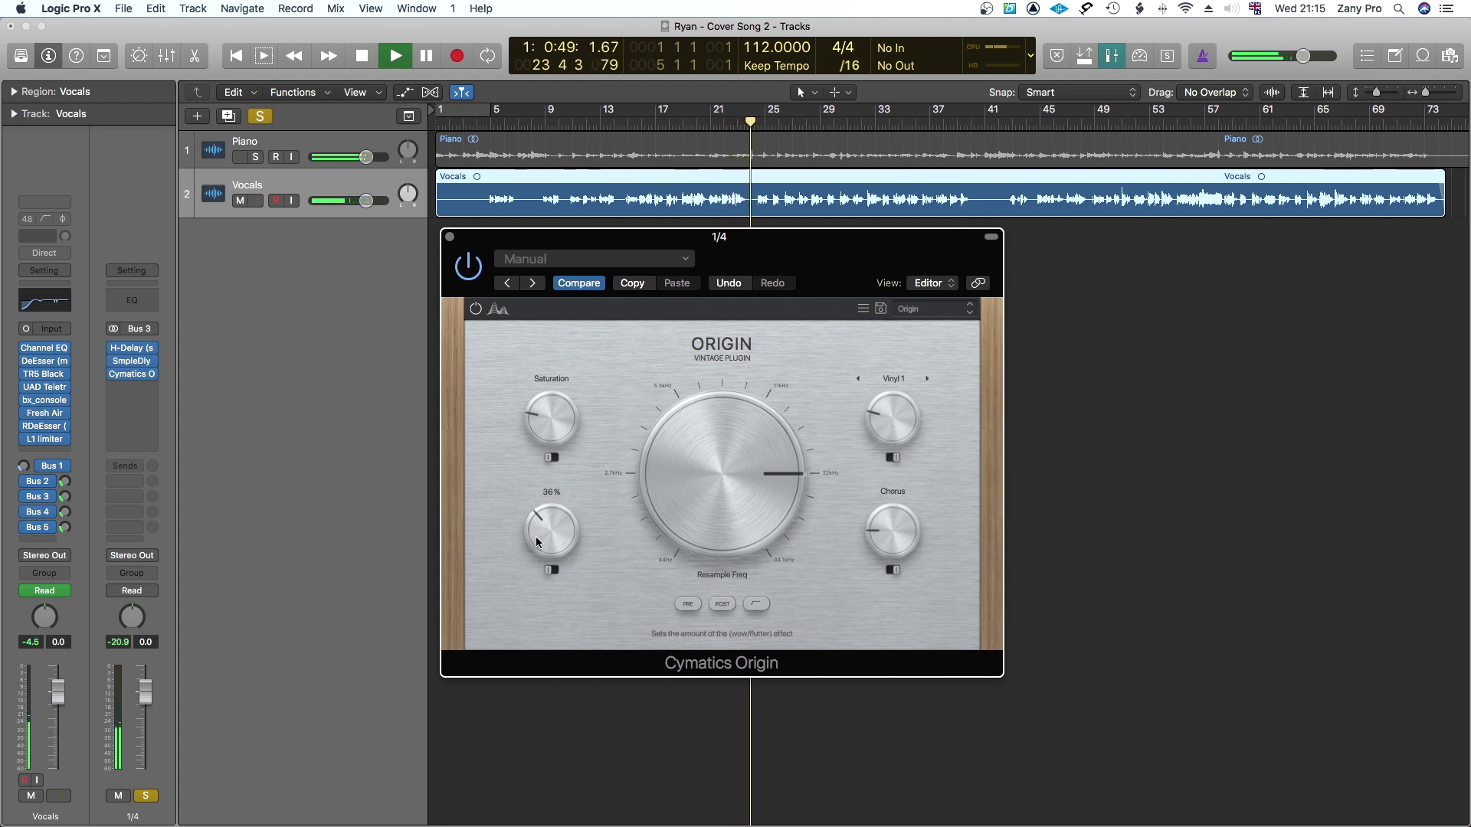
left_click(551, 570)
key("s")
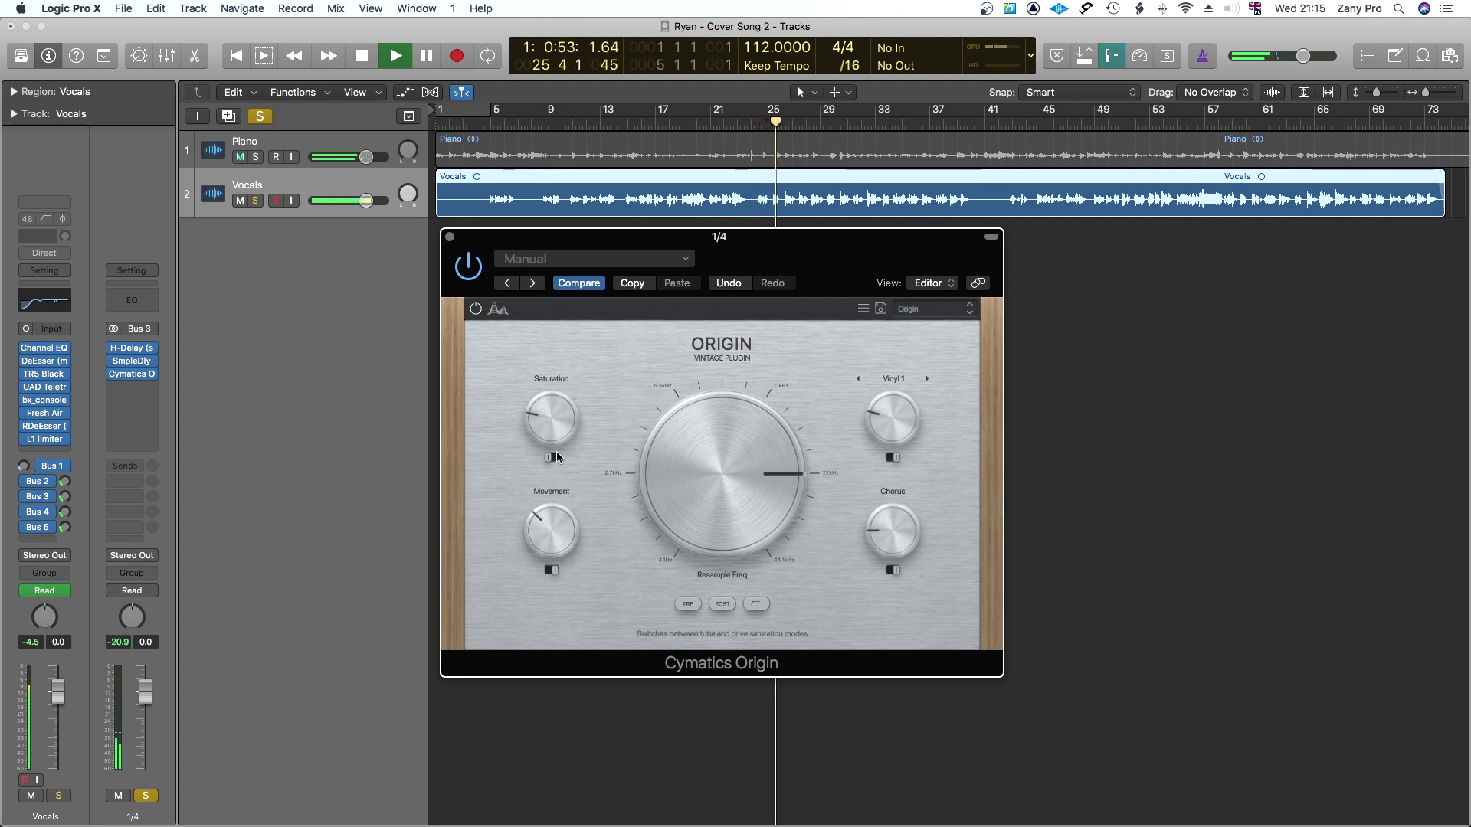
mouse_move(554, 425)
key("s")
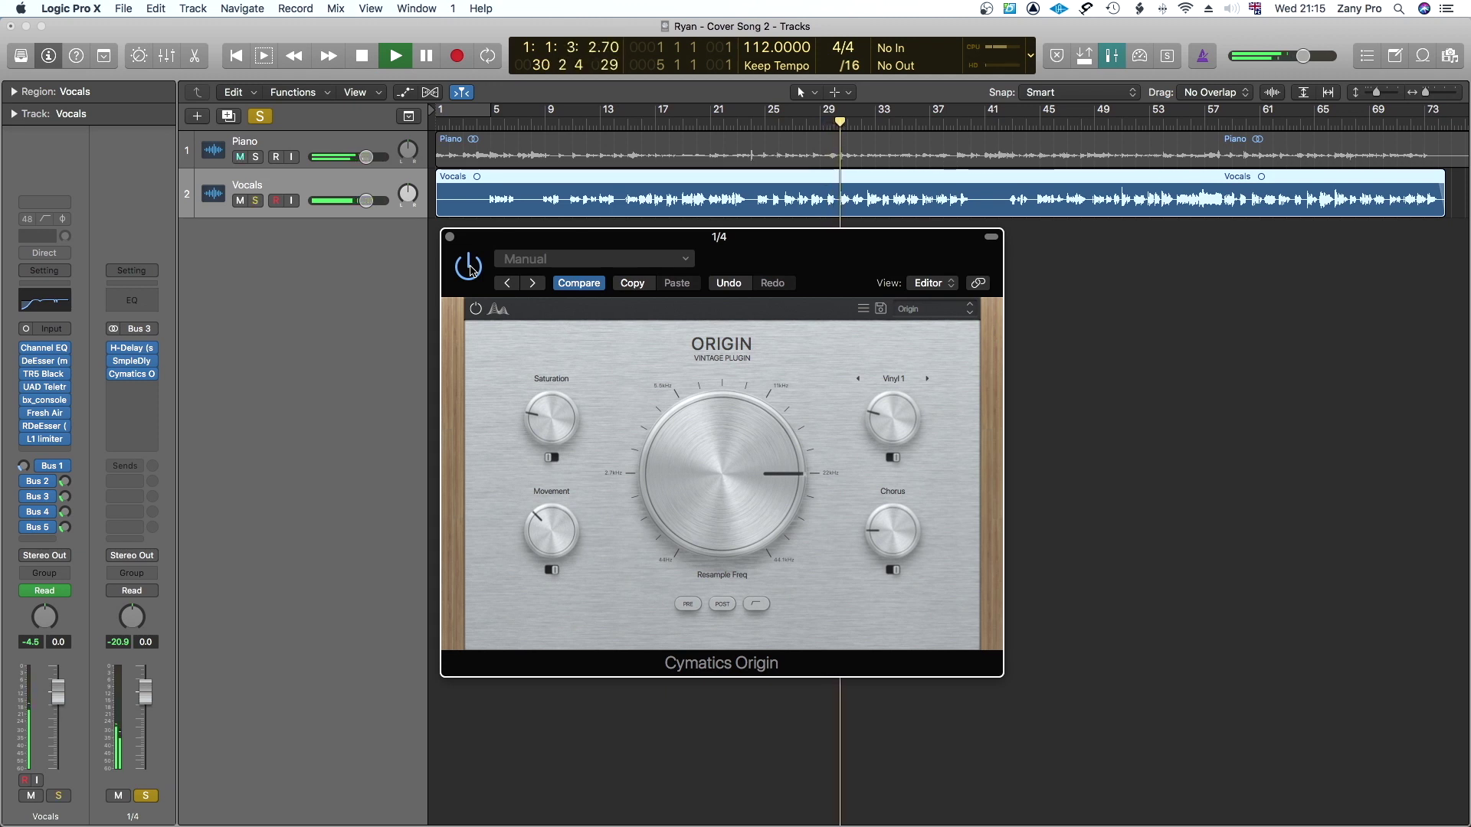
key("space")
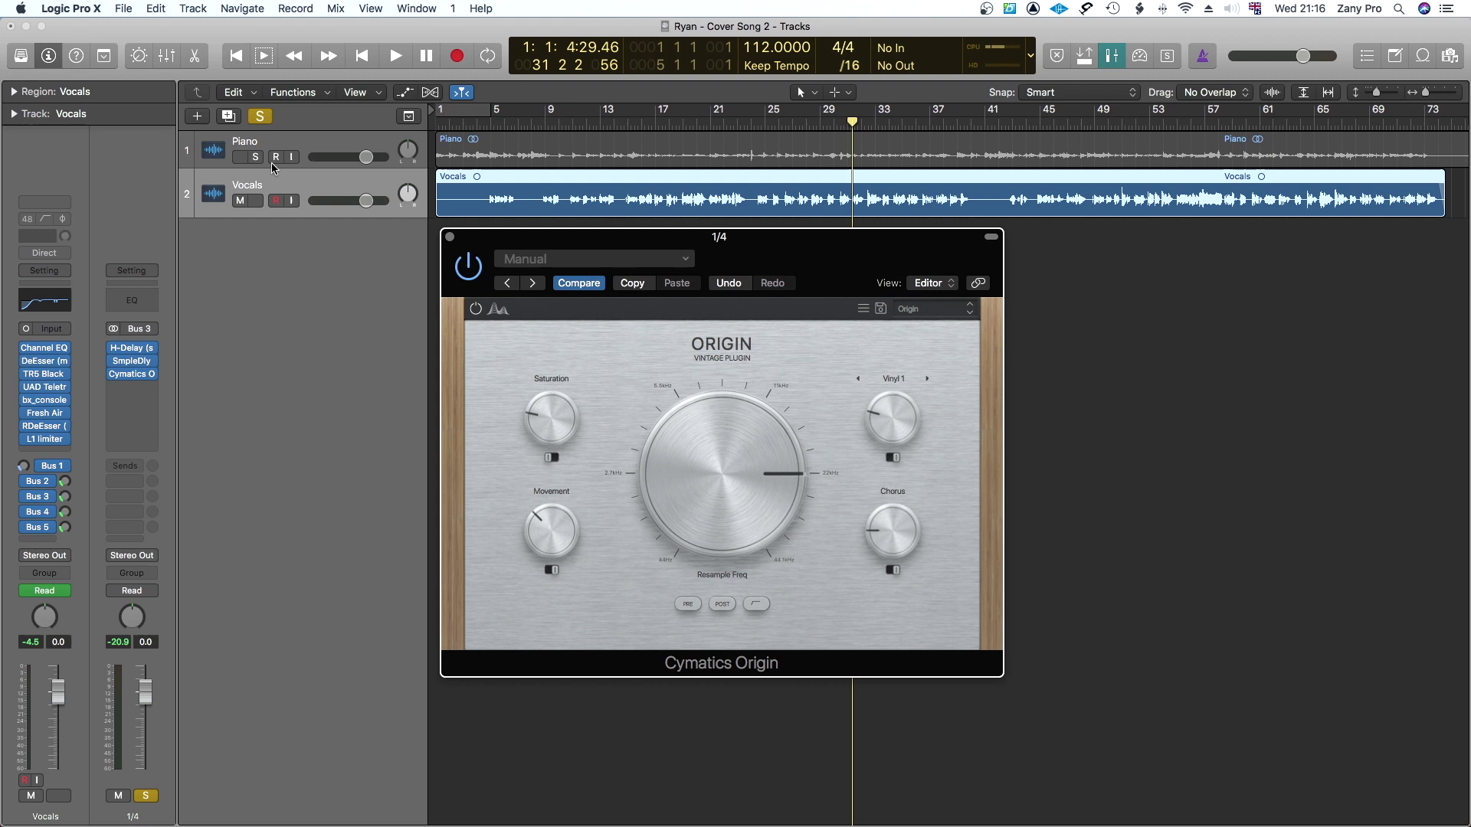
- Resume playback and open the Piano track's Origin editor, moving it to the right
key("space")
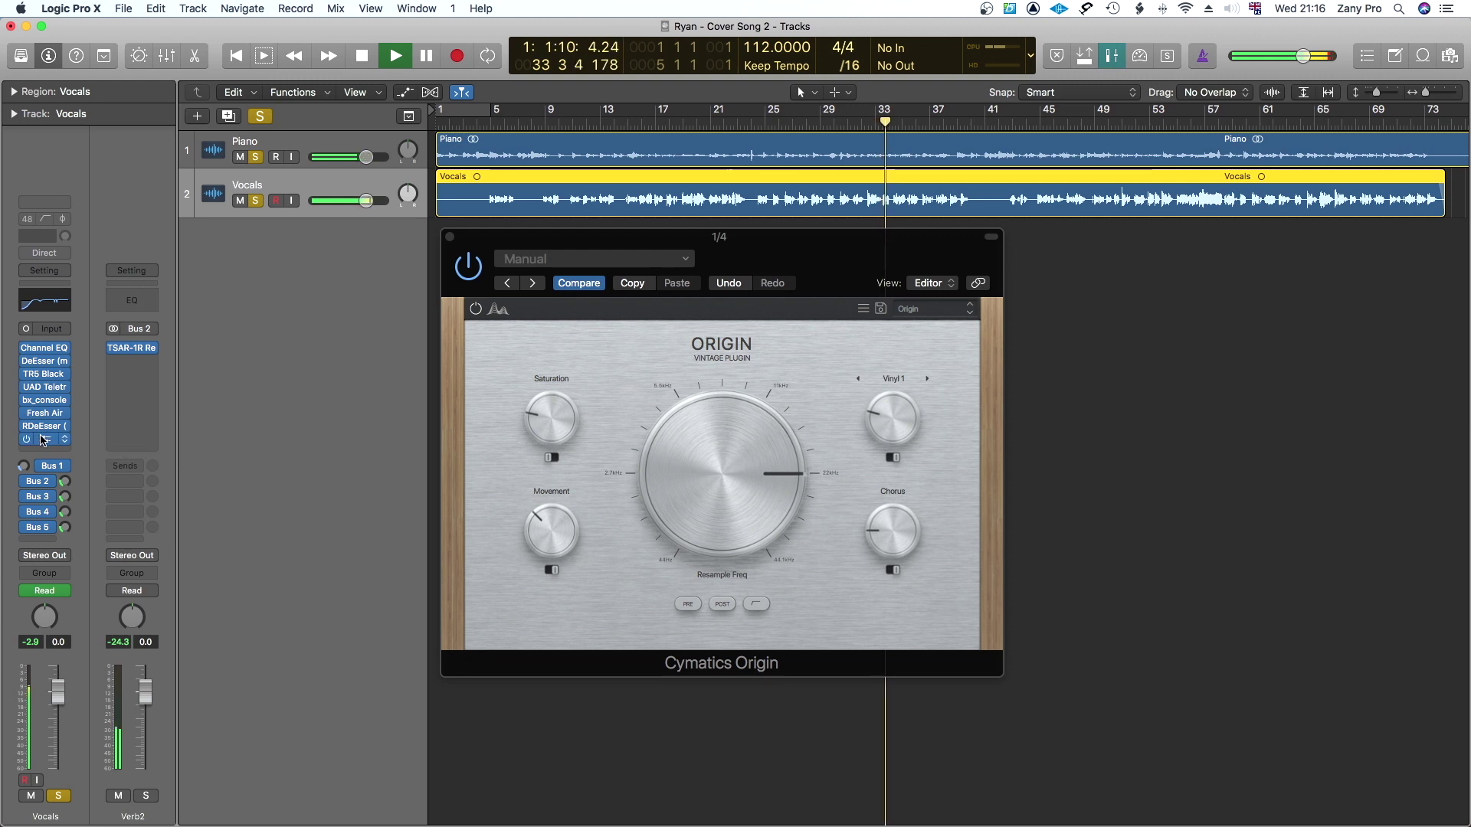
left_click(326, 145)
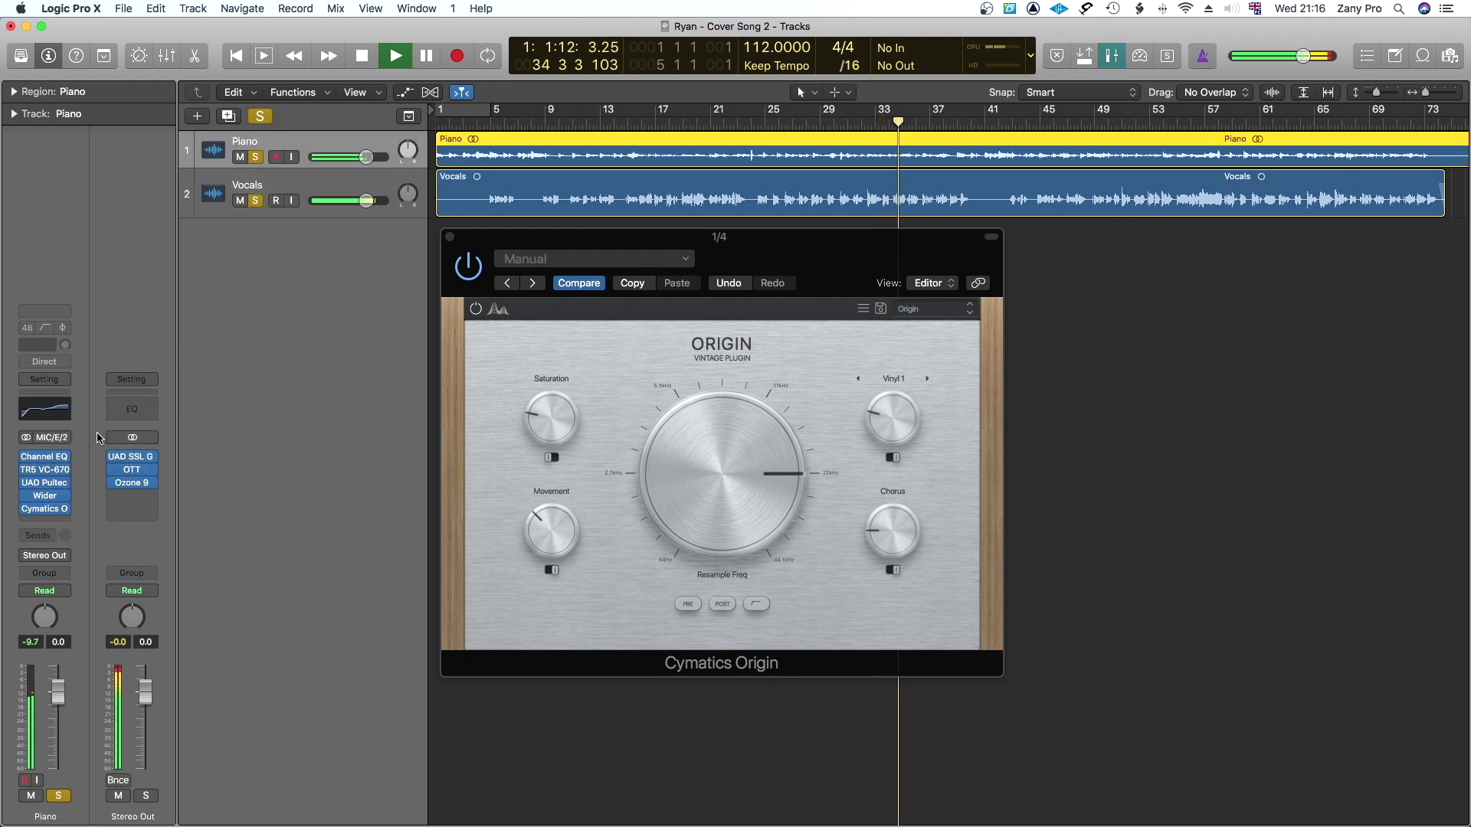
left_click(44, 510)
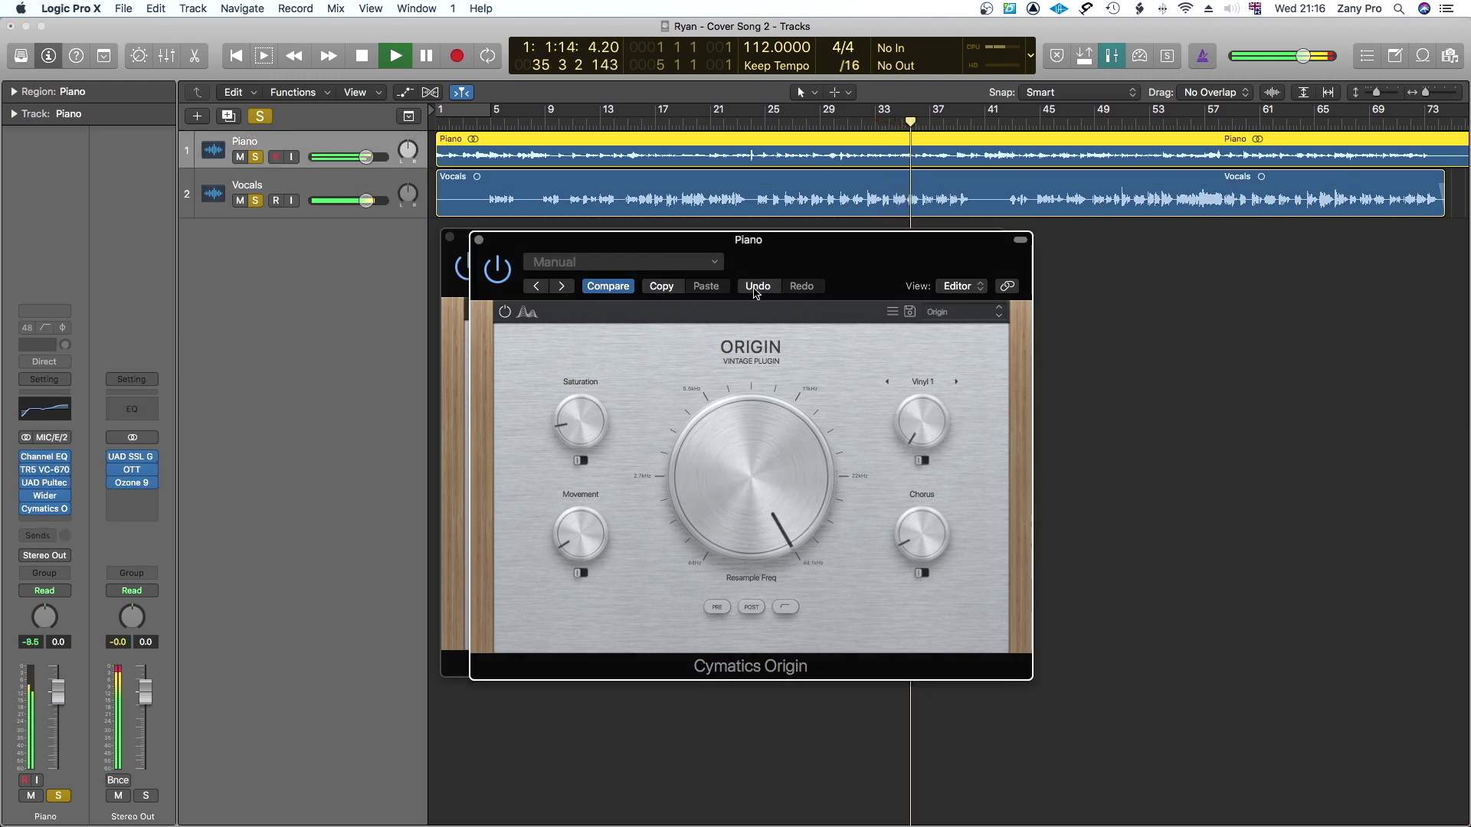
left_click_drag(506, 283, 703, 289)
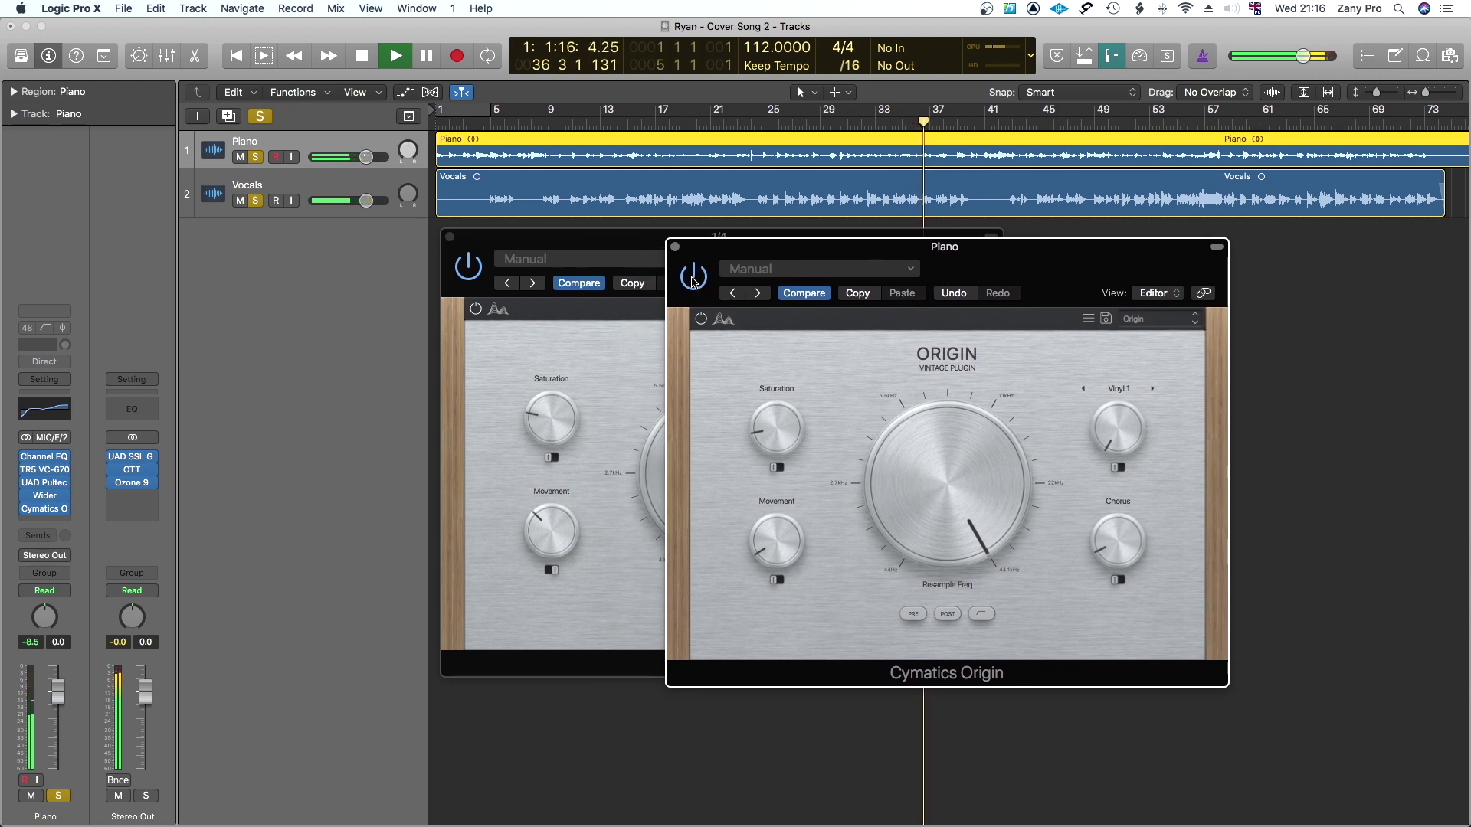
- Move the Bus 3 Origin window down-left, re-enable it, and bring the Piano Origin forward
left_click(475, 274)
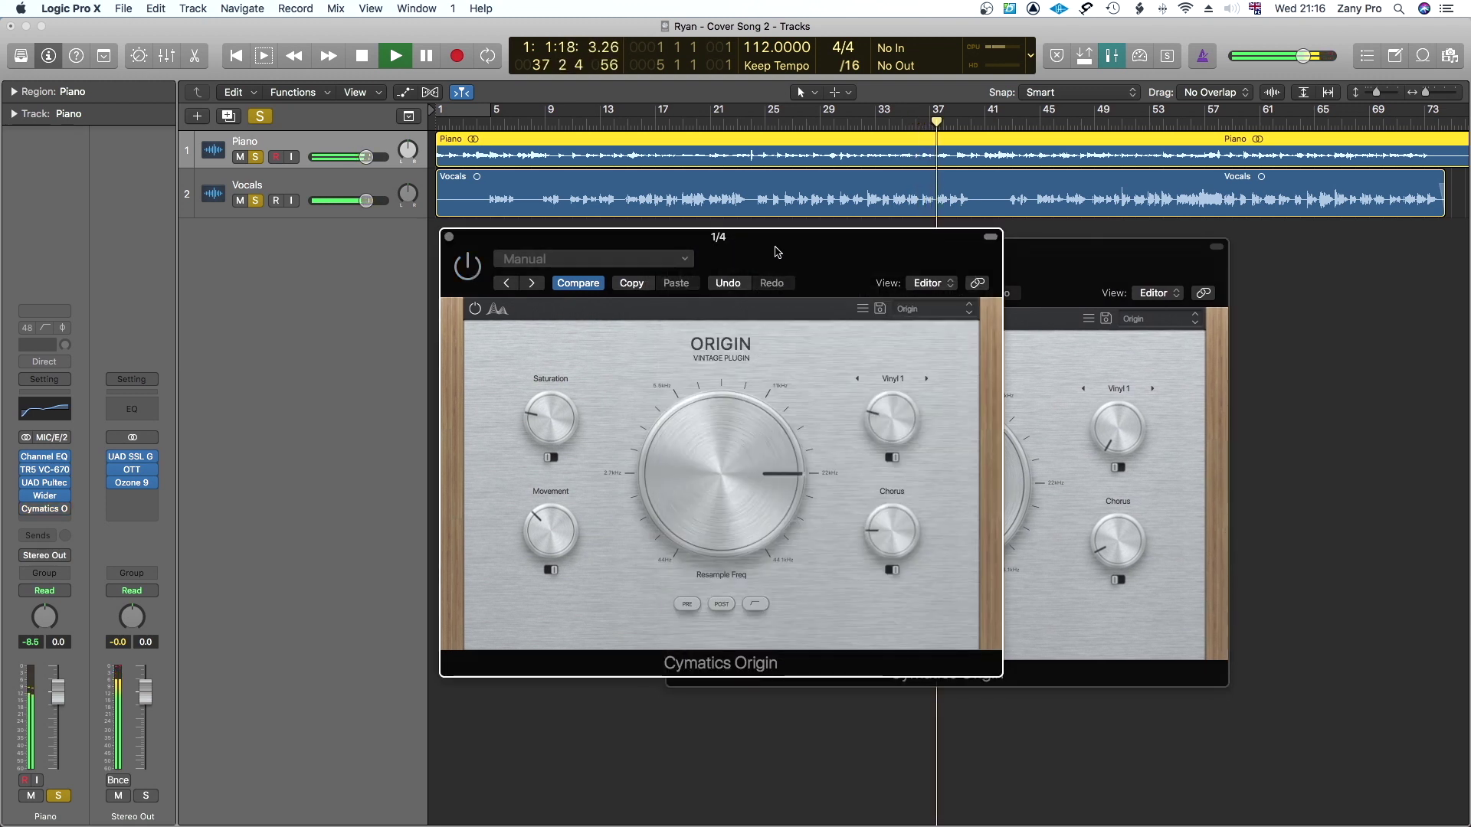
left_click_drag(778, 246, 702, 395)
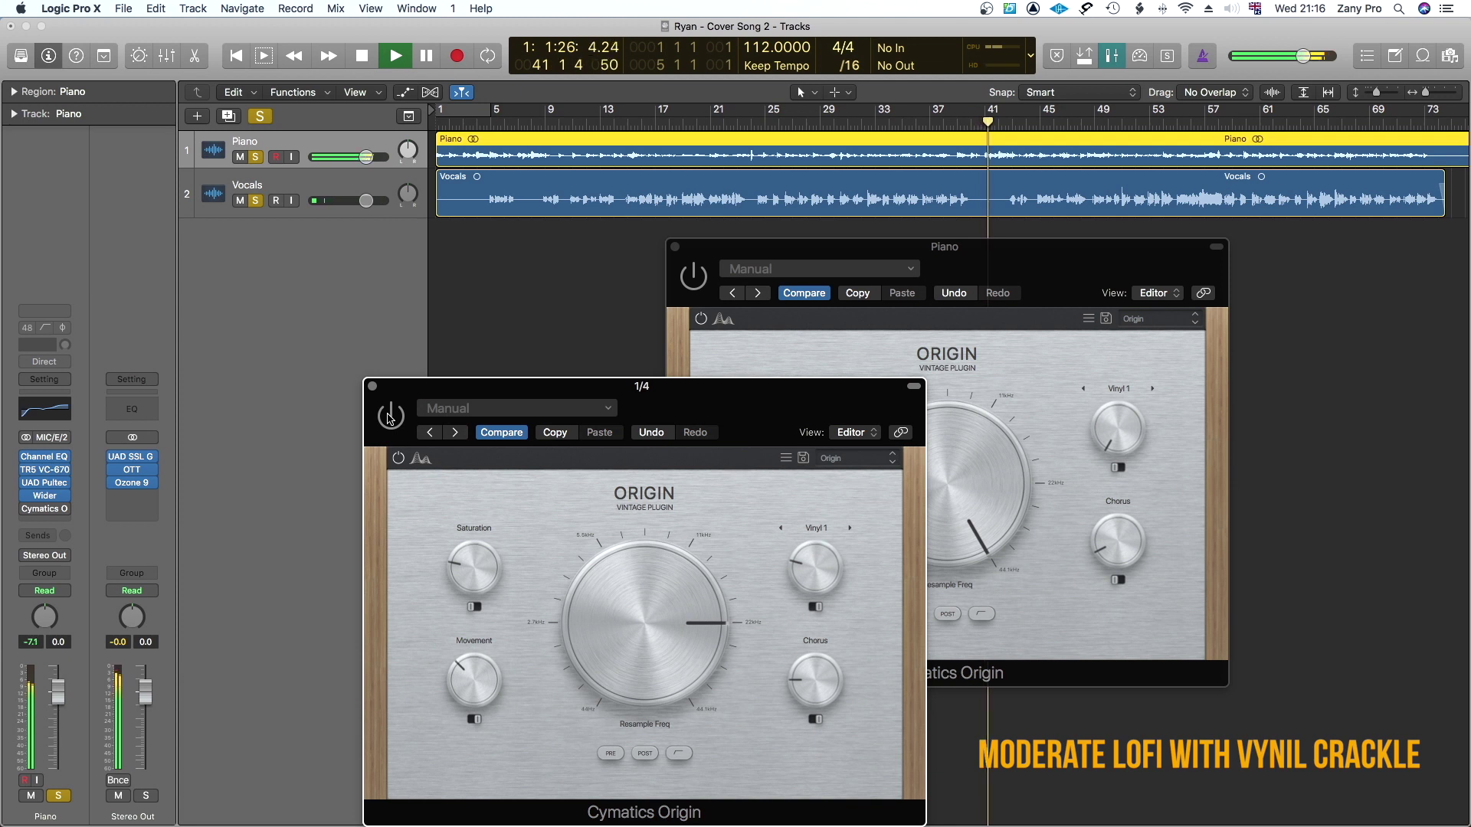
left_click(680, 280)
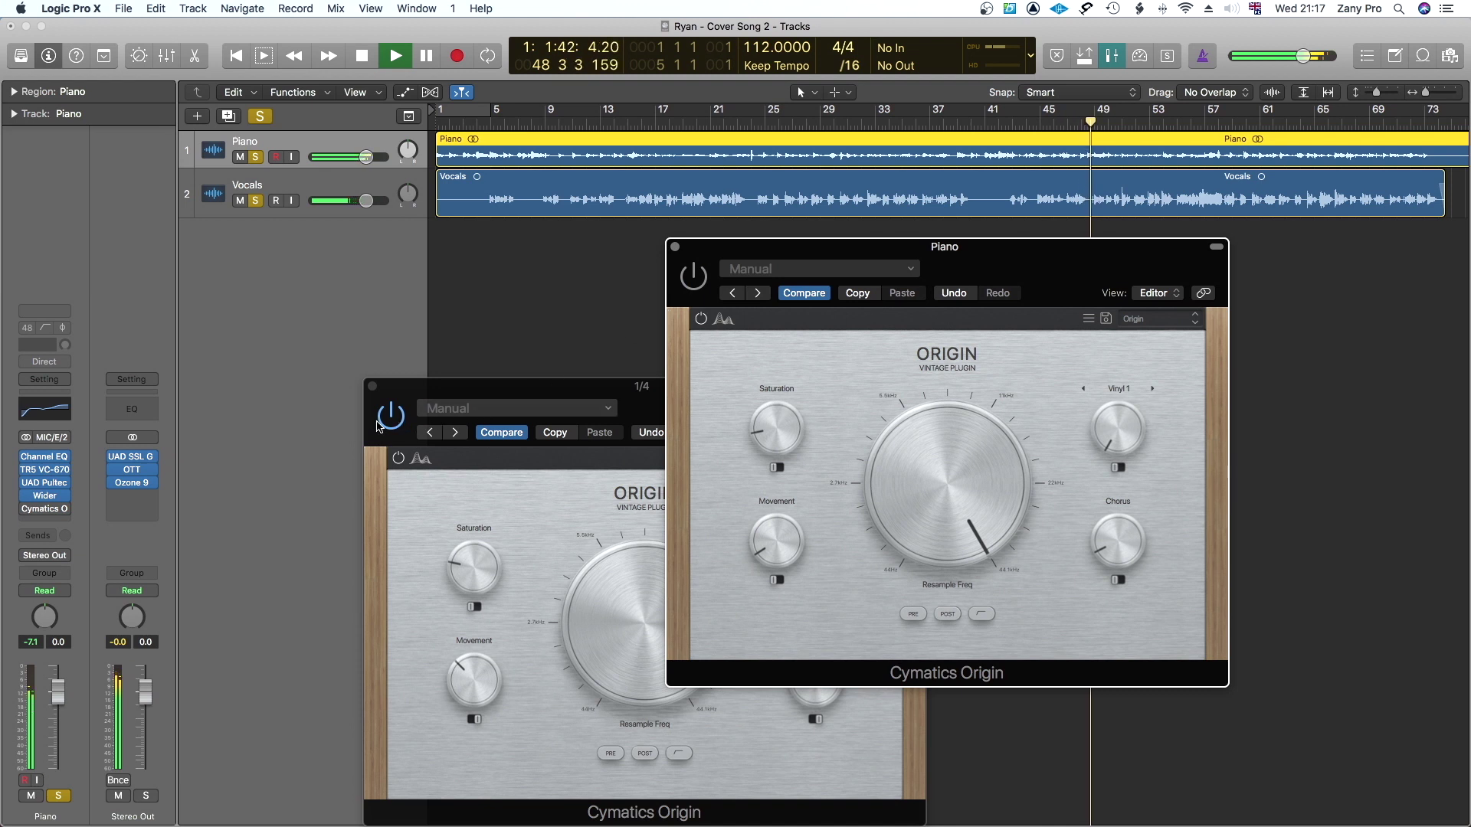
left_click(382, 424)
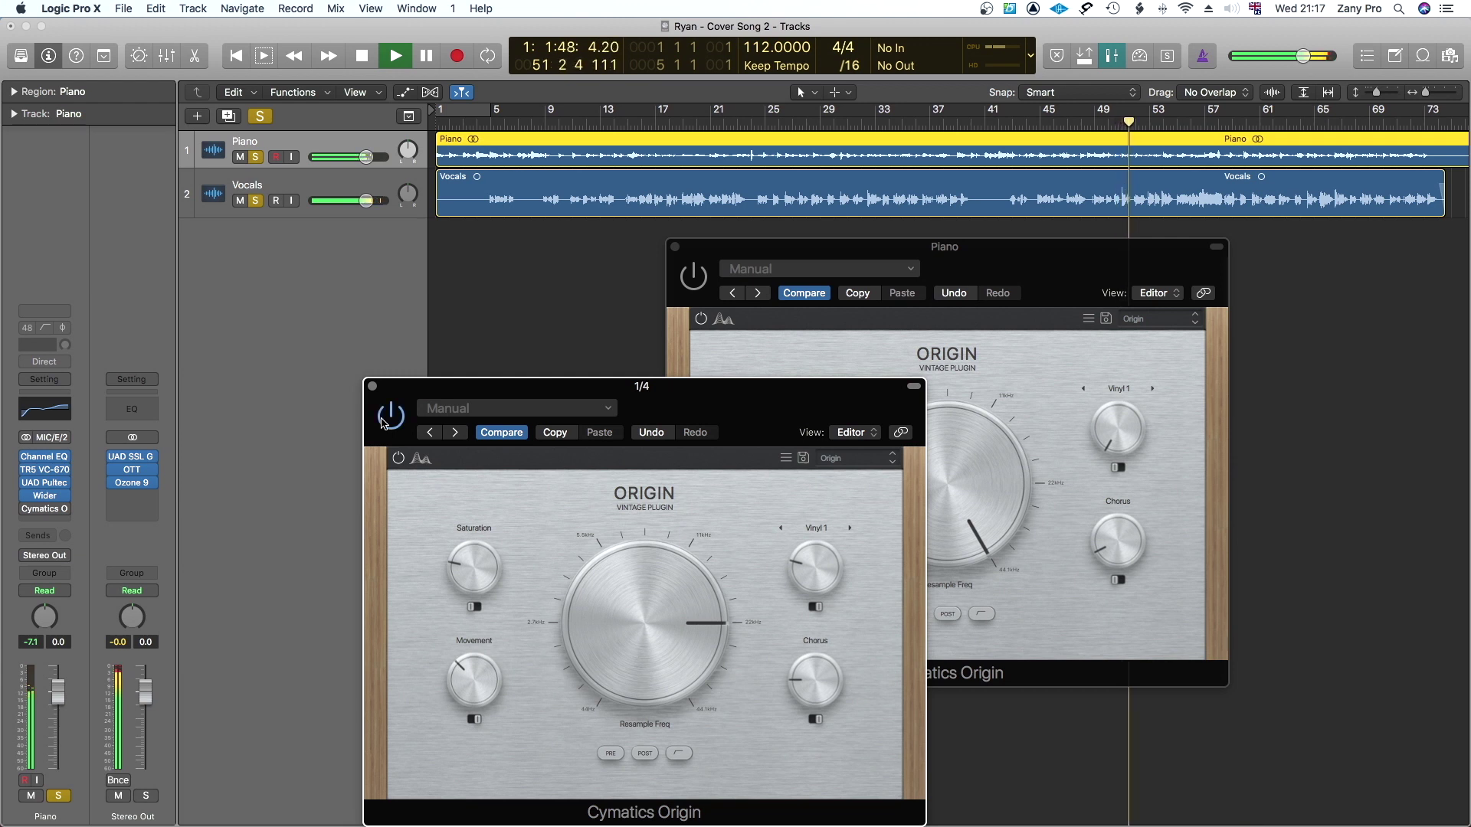
left_click(383, 423)
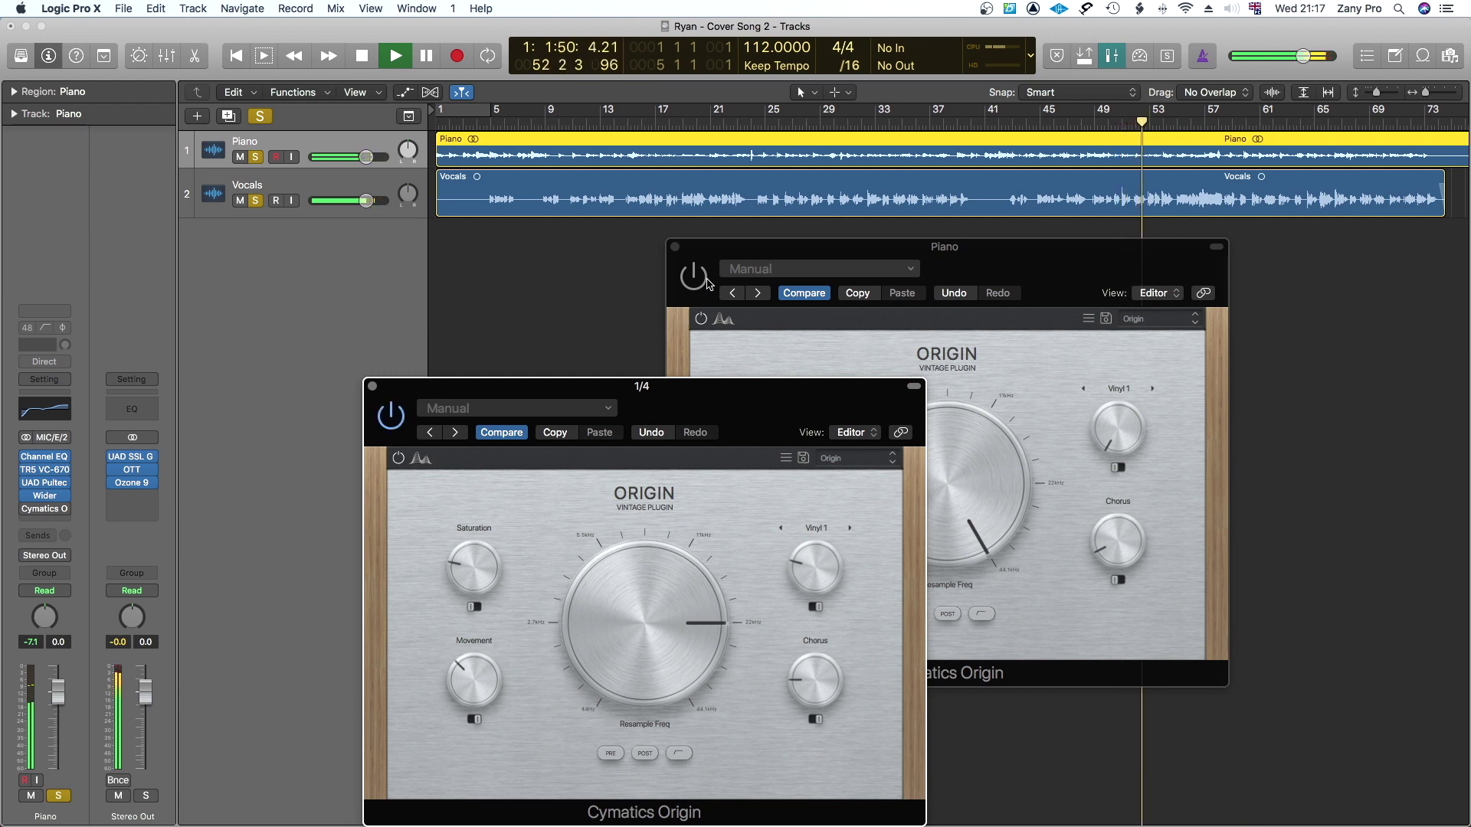
left_click(678, 328)
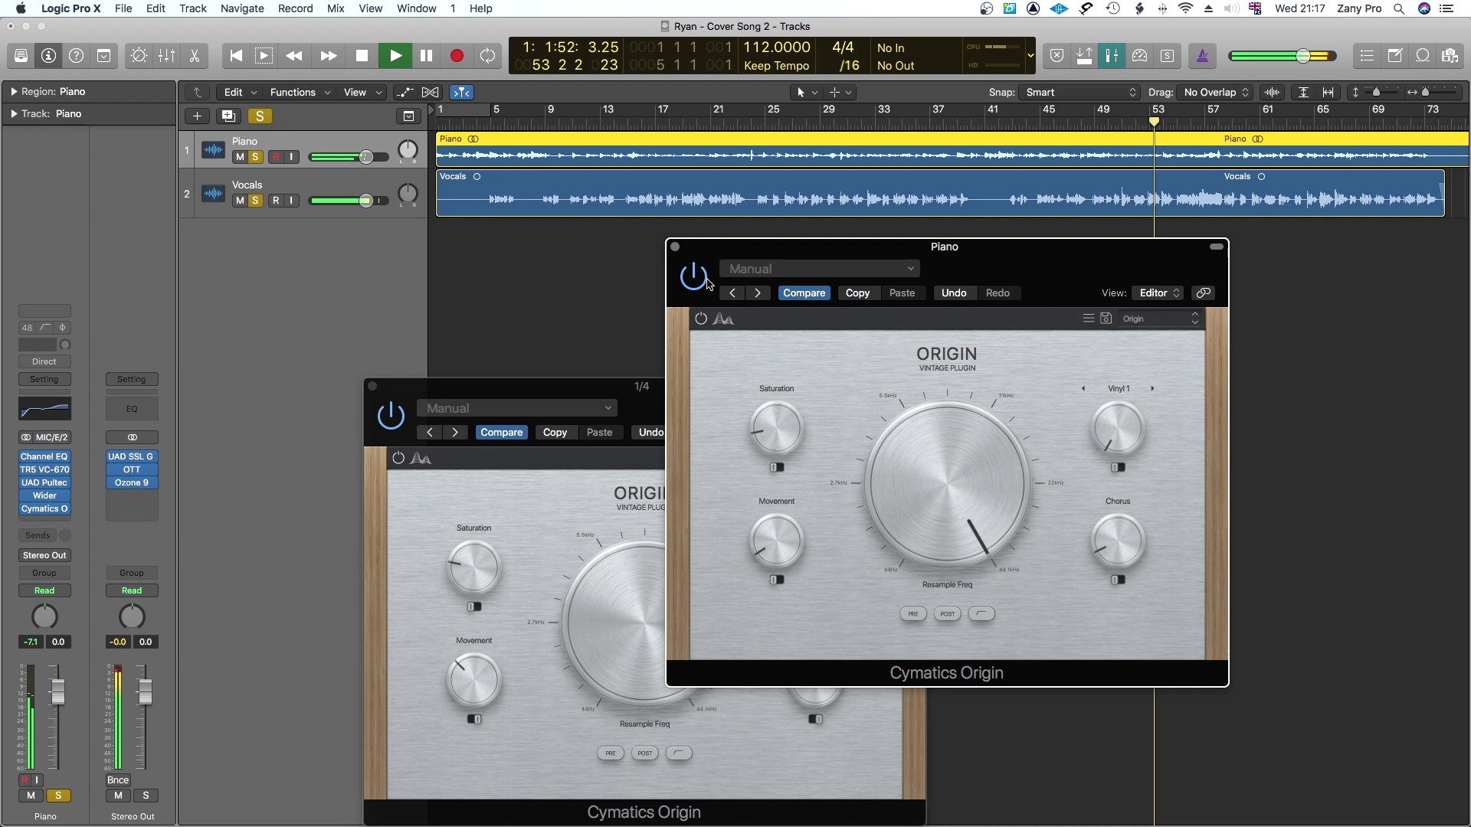